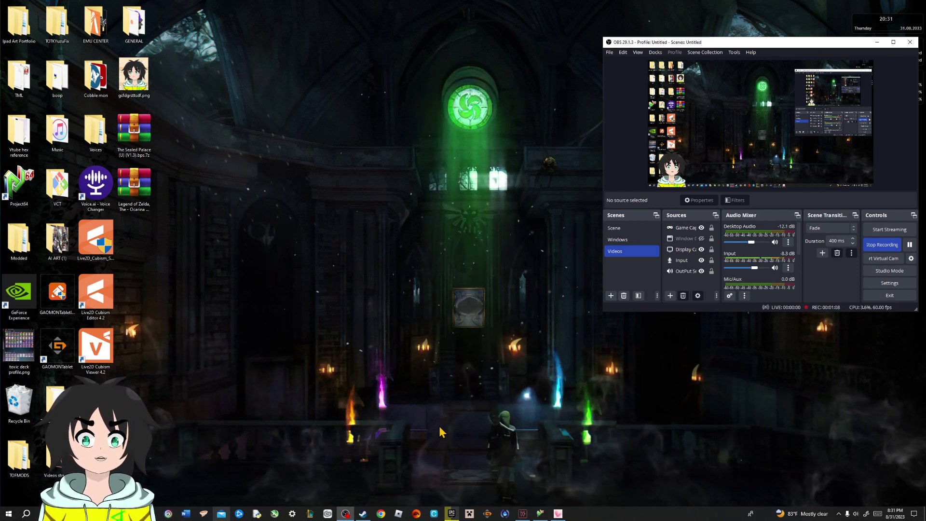
- Switch to Project64, remove the patched Ocarina of Time ROM from the Zelda Sealed Palace folder through the ROM-opening dialog, and refresh the ROM list
left_click(540, 514)
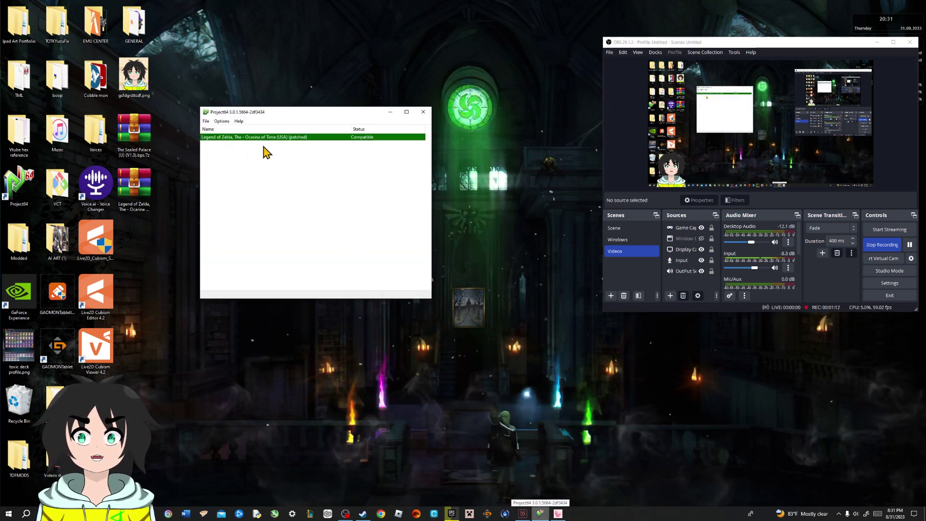
left_click(209, 121)
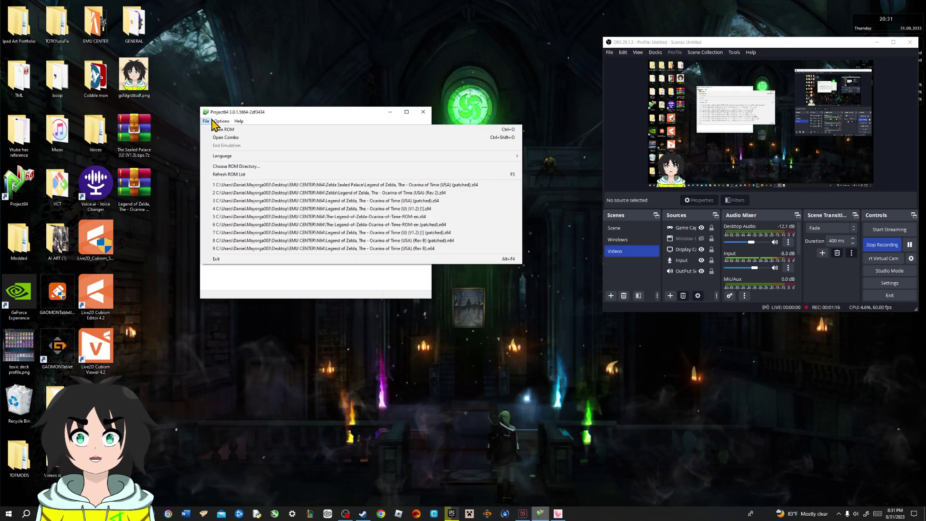
left_click(218, 121)
left_click(207, 121)
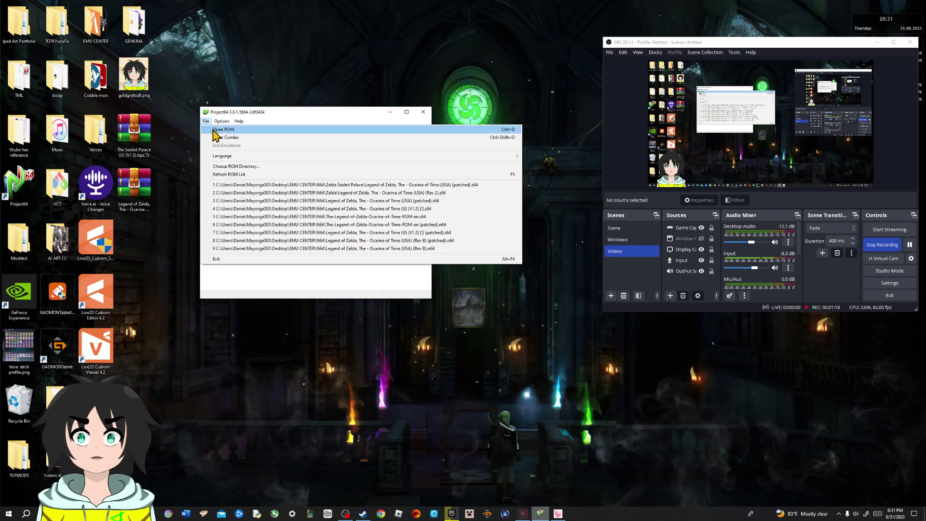
left_click(214, 131)
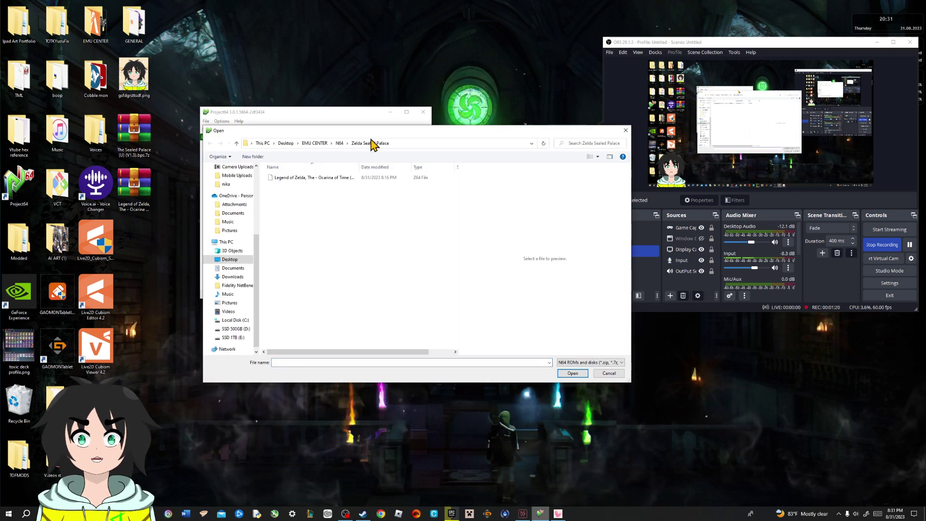
left_click(372, 178)
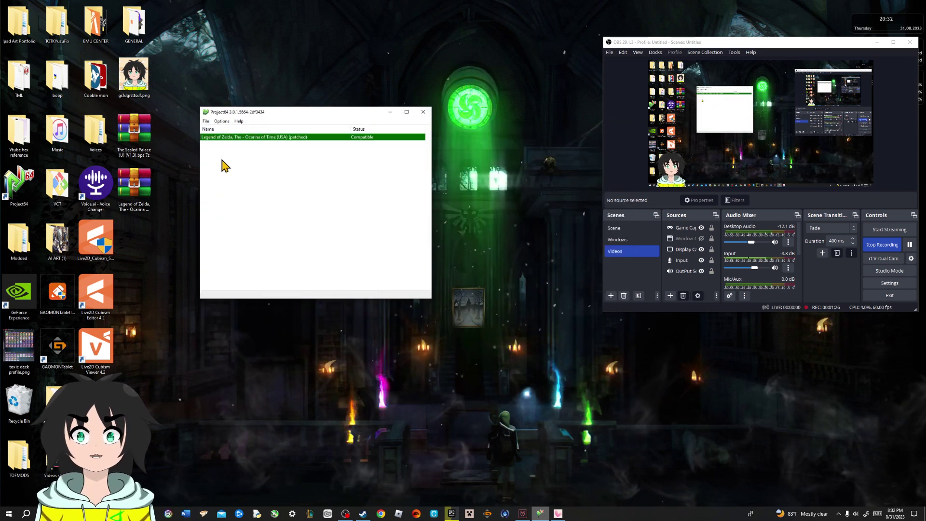
right_click(285, 162)
left_click(304, 177)
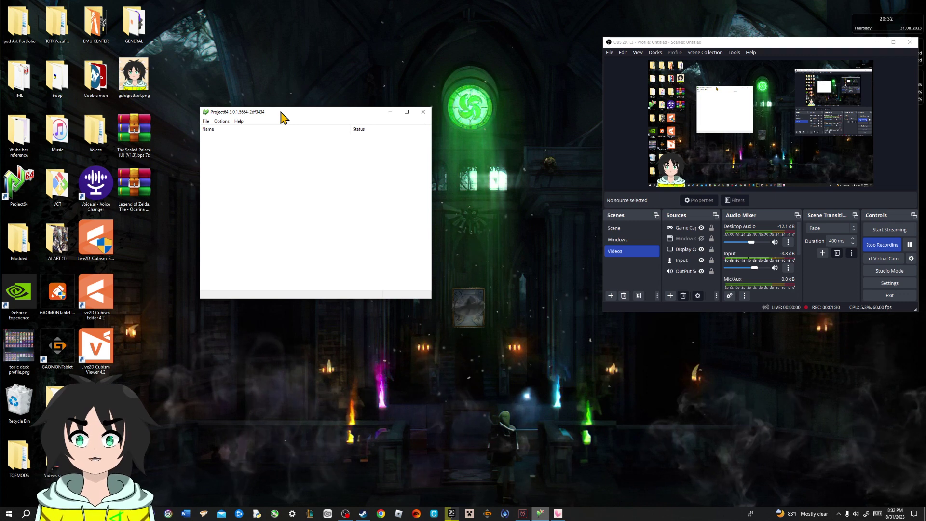
- Check the contents of the Zelda Sealed Palace folder in the ROM-opening dialog, then dismiss the dialog
left_click(206, 121)
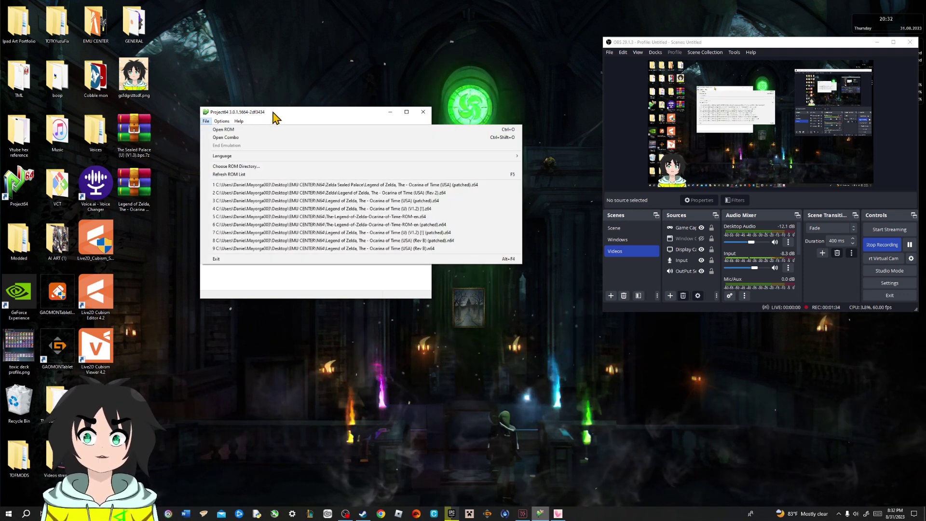
left_click(239, 121)
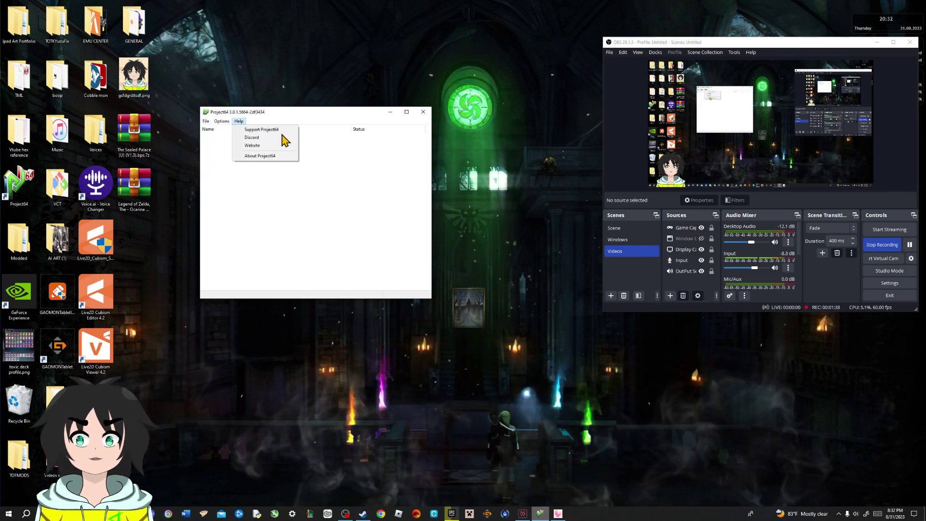
left_click(207, 121)
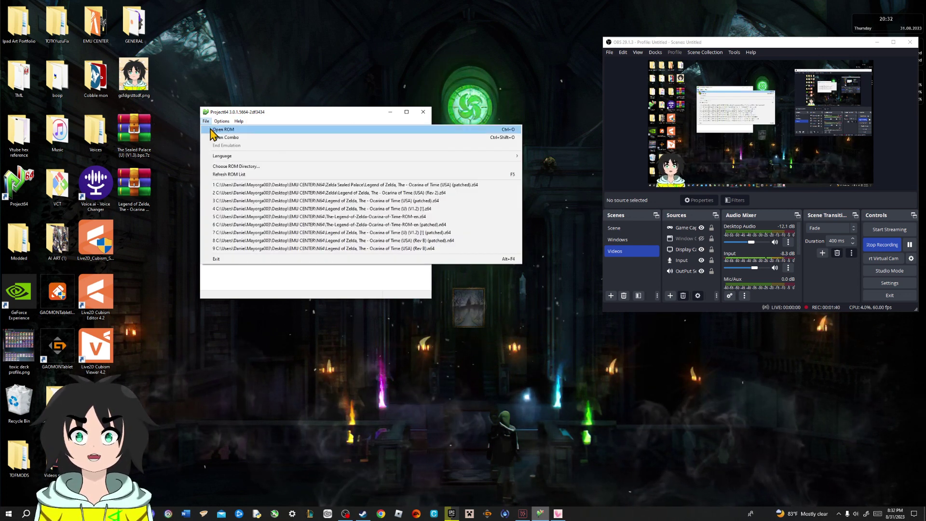
left_click(222, 130)
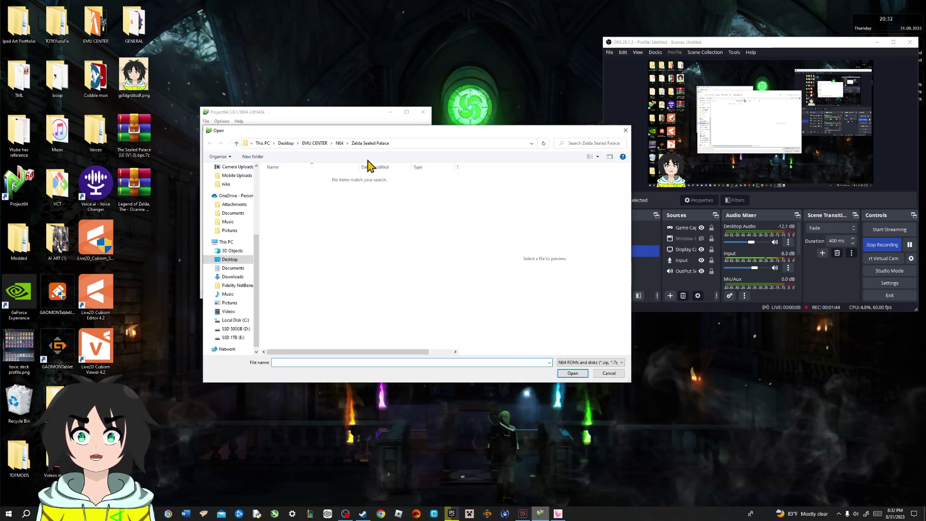
left_click(626, 131)
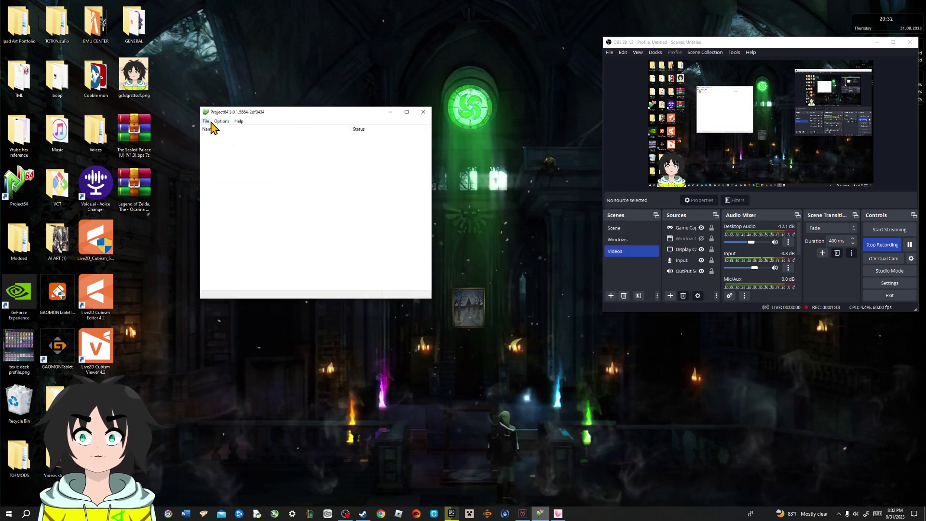
- Set the ROM directory to the Zelda Sealed Palace folder under Desktop, EMU CENTER, N64, and minimize Project64
left_click(210, 123)
left_click(211, 125)
left_click(211, 124)
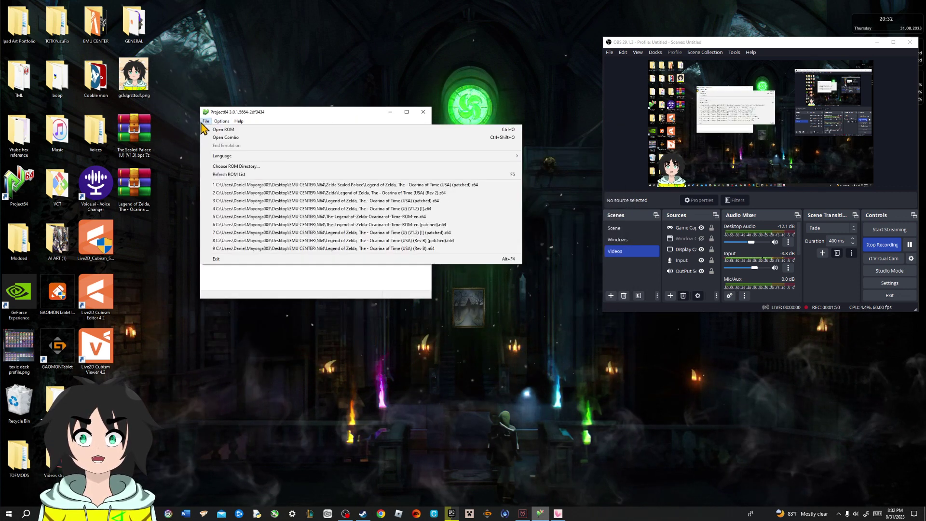
left_click(258, 167)
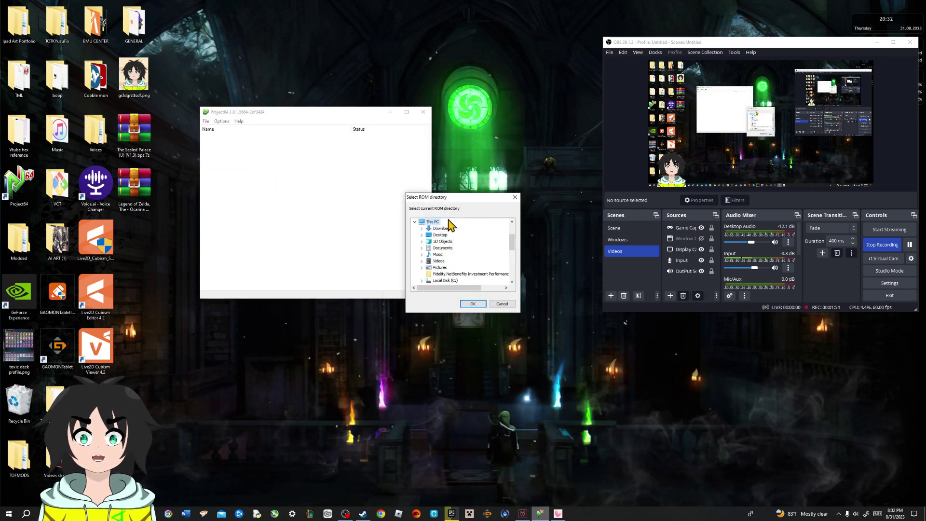
double_click(447, 235)
scroll(454, 241, "down", 5)
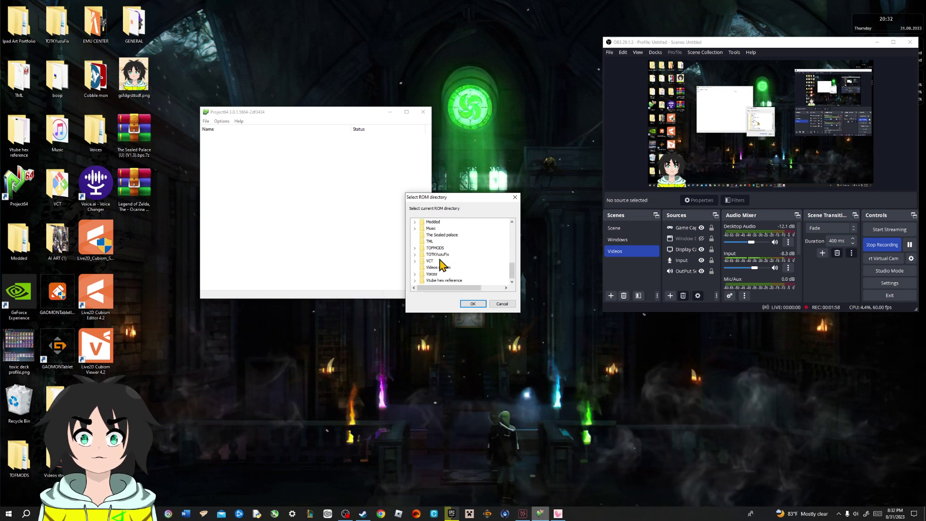
scroll(442, 266, "up", 2)
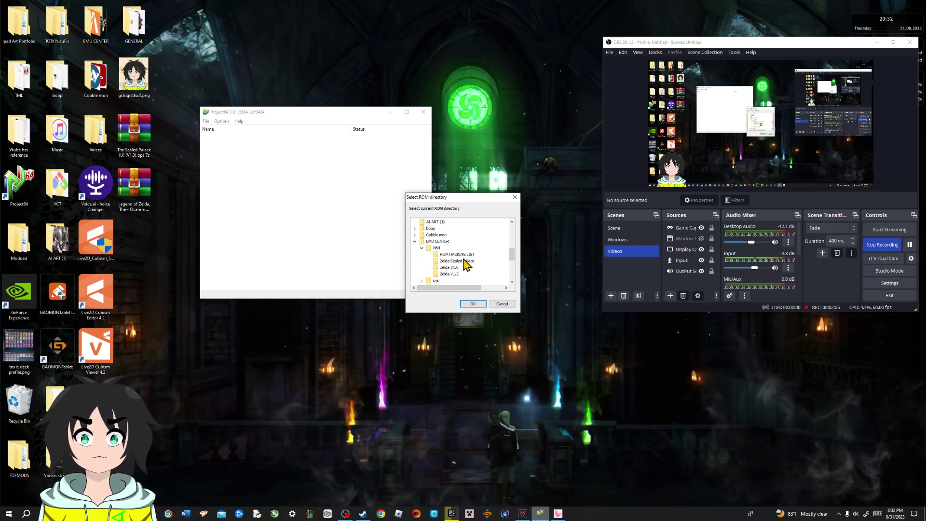
left_click(472, 305)
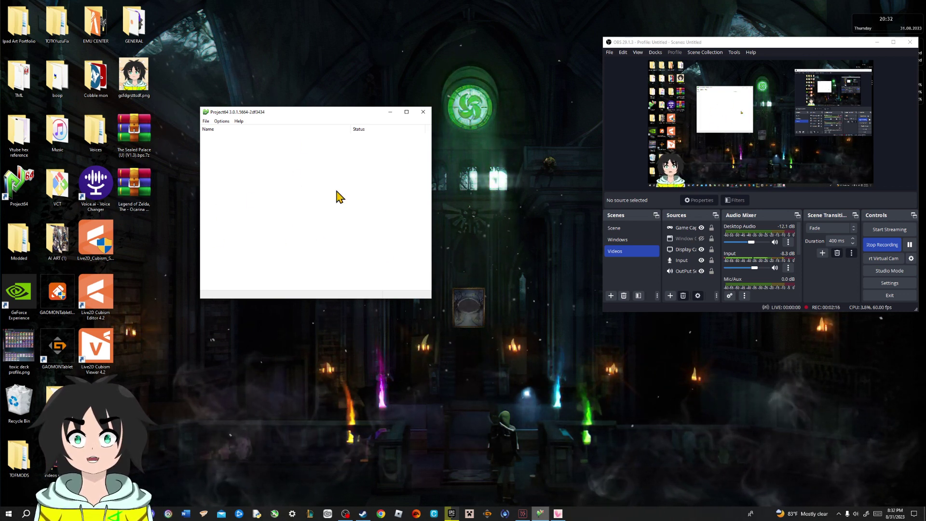
left_click(391, 112)
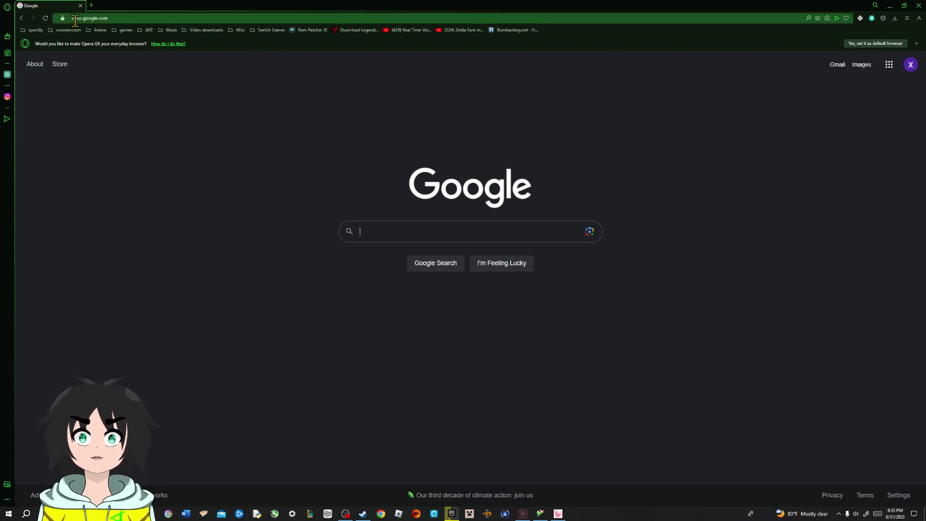
- Download version 1.0 of Legend of Zelda, The: Ocarina of Time for Nintendo 64 from the bookmarked Vimm's Lair page
left_click(366, 29)
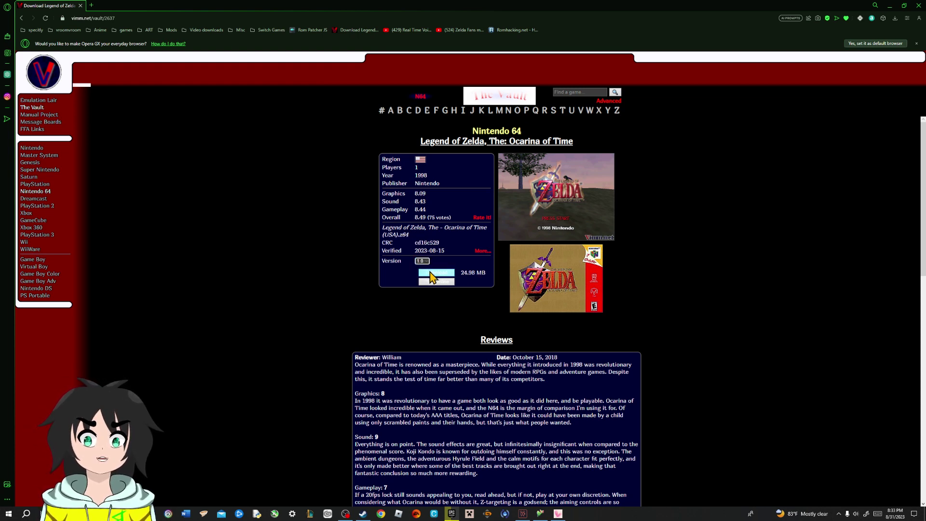
left_click(437, 273)
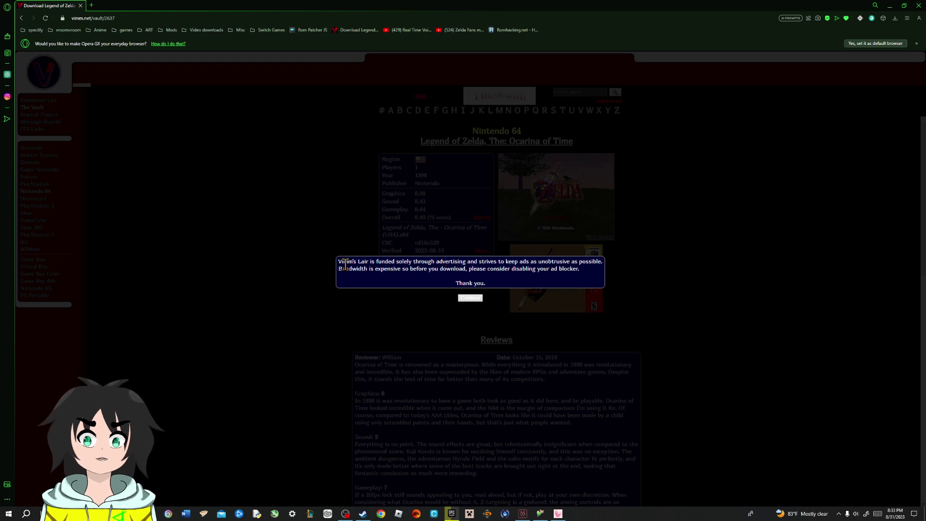
left_click(469, 298)
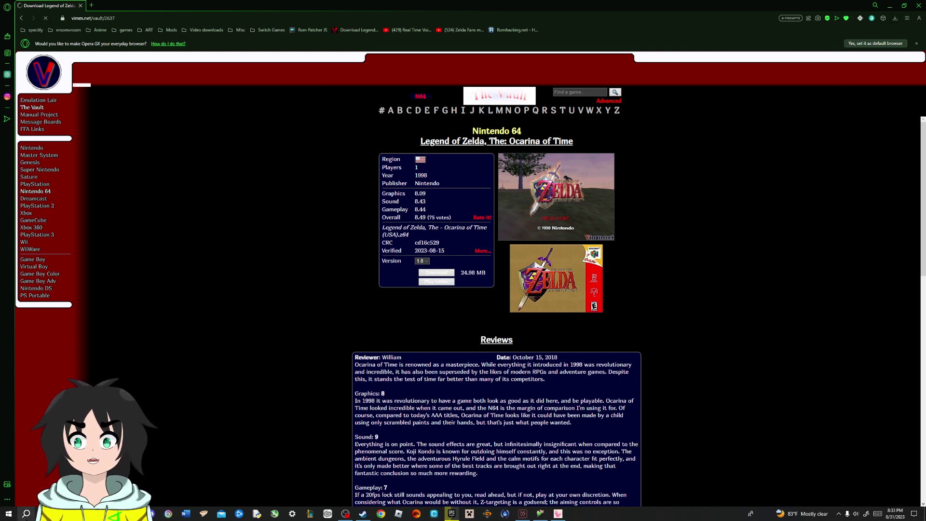
- Extract the Z64 ROM from the downloaded Legend of Zelda, The - Ocarina of Time (USA).zip onto the desktop and close the archive
key("super+e")
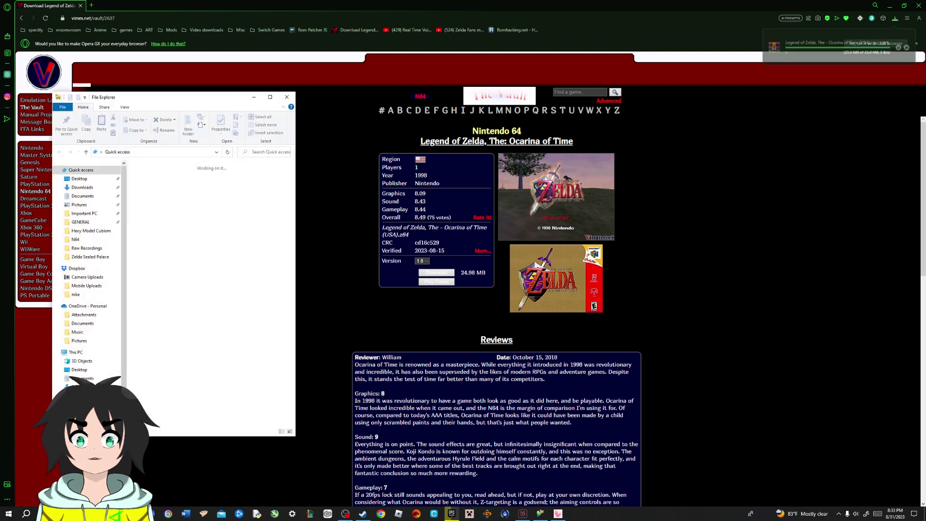
left_click(82, 187)
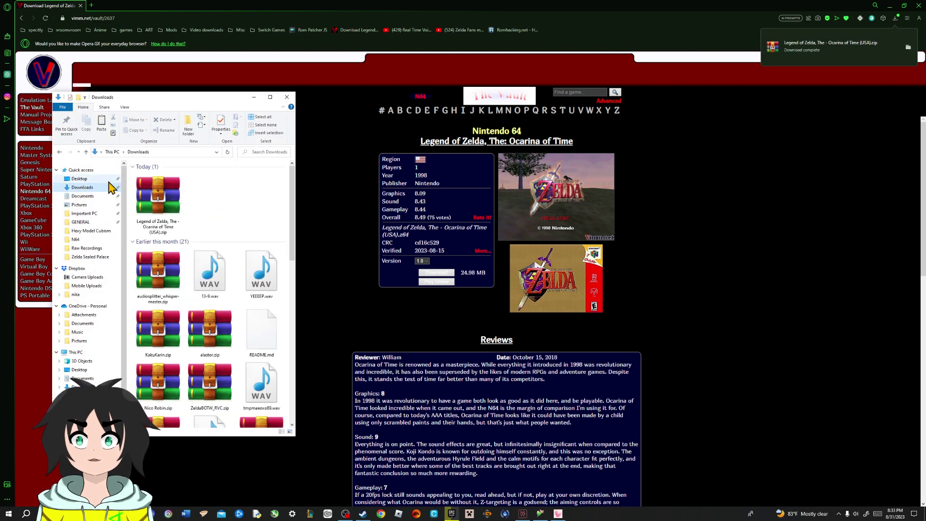
double_click(182, 206)
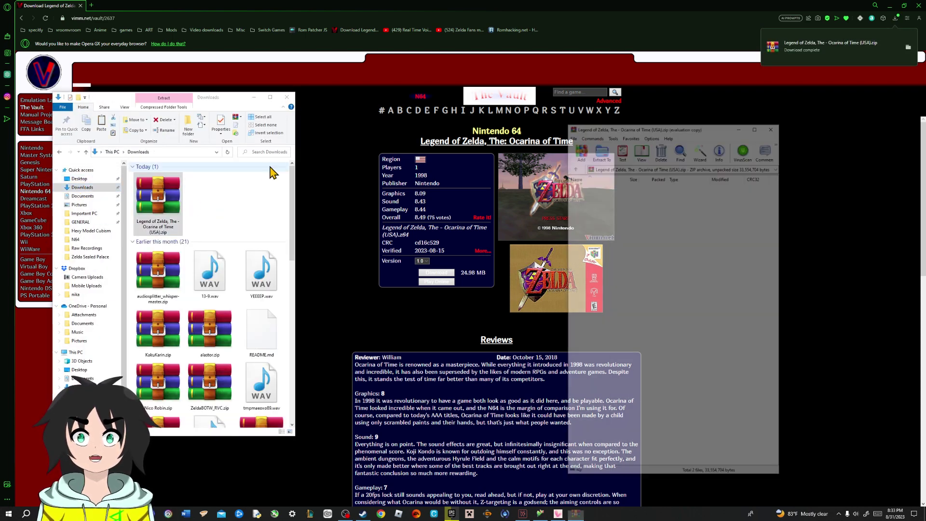
left_click(287, 99)
left_click(890, 6)
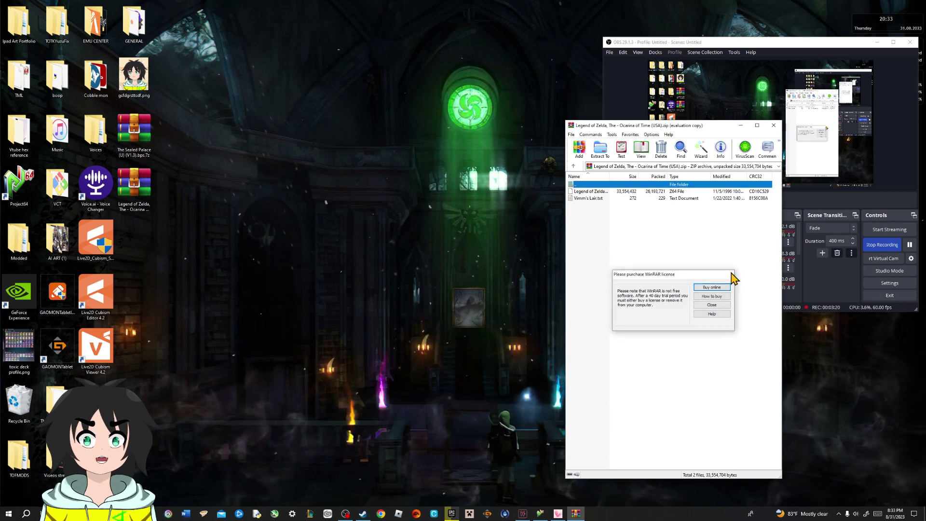
left_click(730, 274)
left_click(646, 191)
left_click_drag(645, 191, 208, 277)
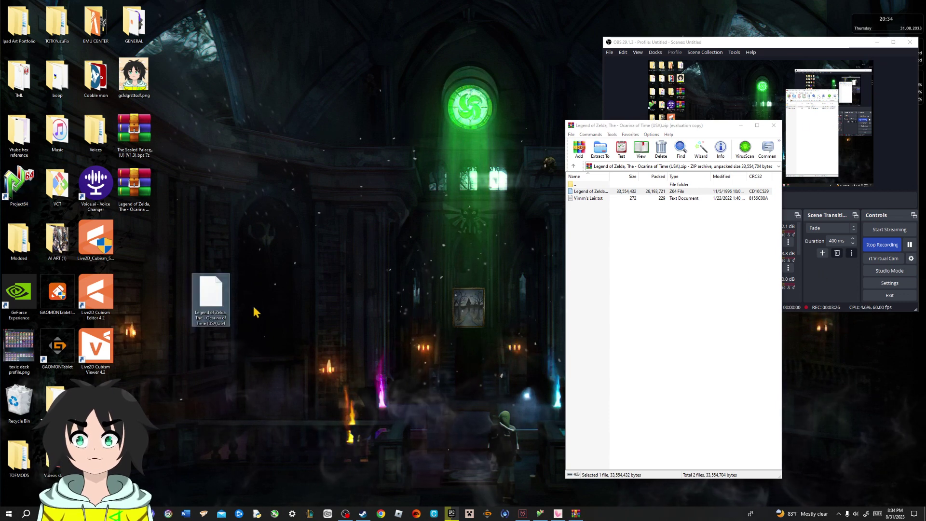
left_click(300, 314)
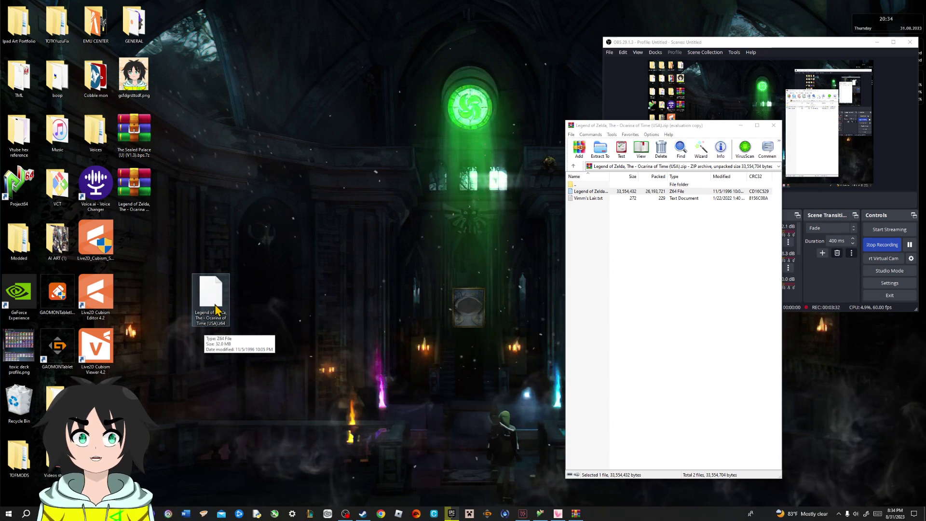
left_click(775, 128)
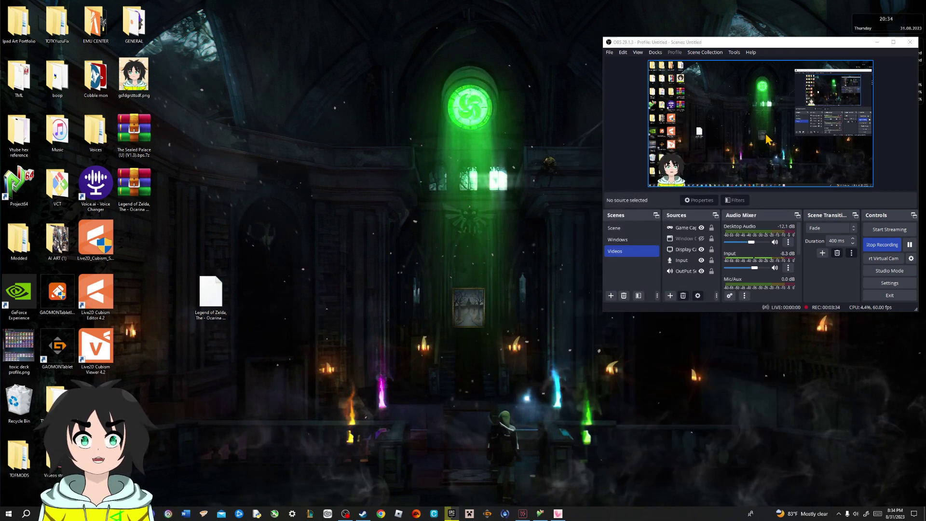
- Review the Sealed Palace hack's known compatibility on ROMhacking.net and download The Sealed Palace (U) (V1.3).bps.7z
key("alt+Tab")
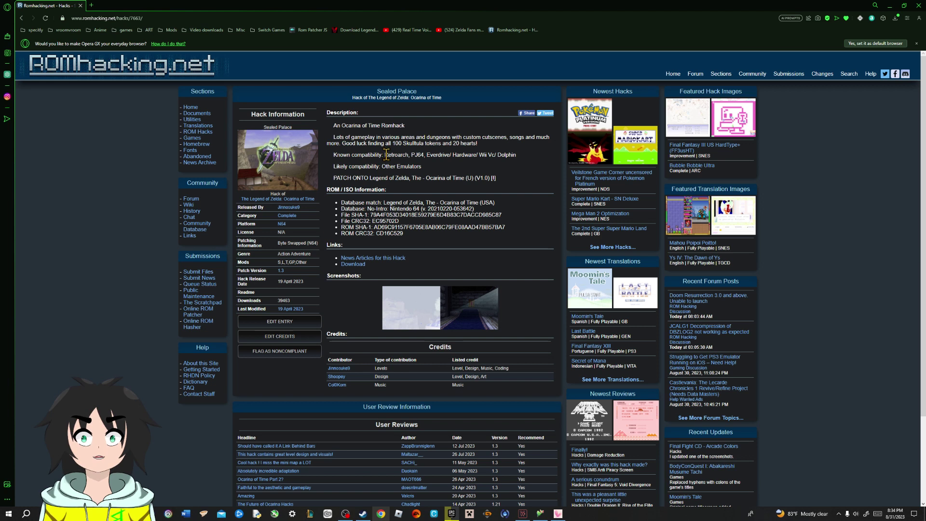
key("ctrl+c")
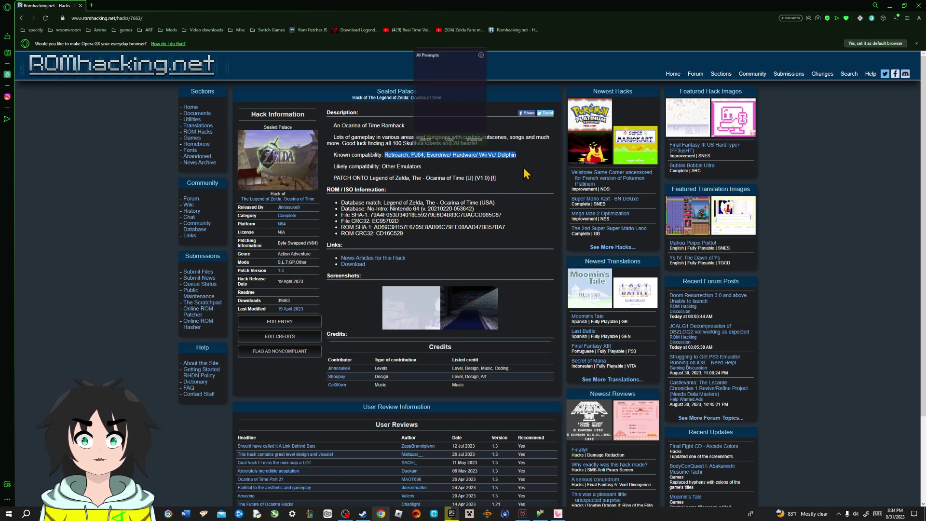
left_click(521, 170)
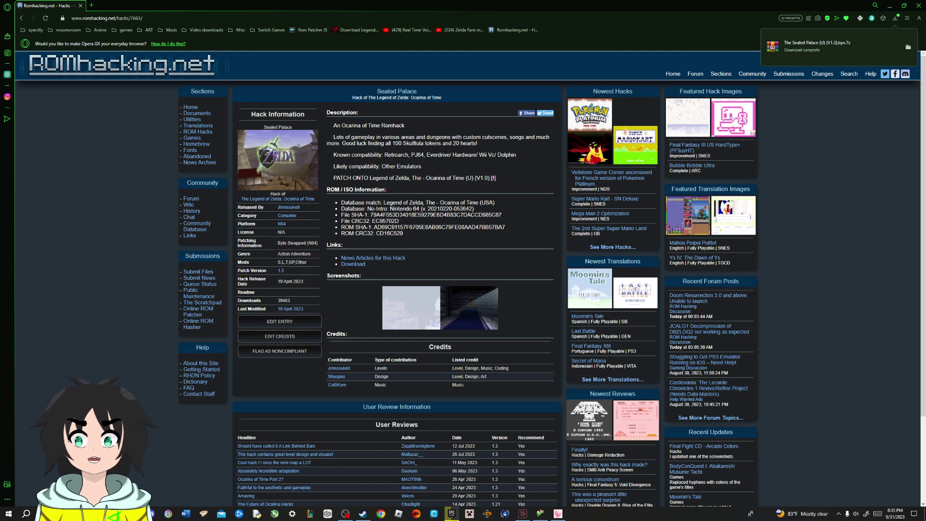
- Extract The Sealed Palace (U) (V1.3).bps from its downloaded archive onto the desktop and restore the Project64 window
right_click(80, 514)
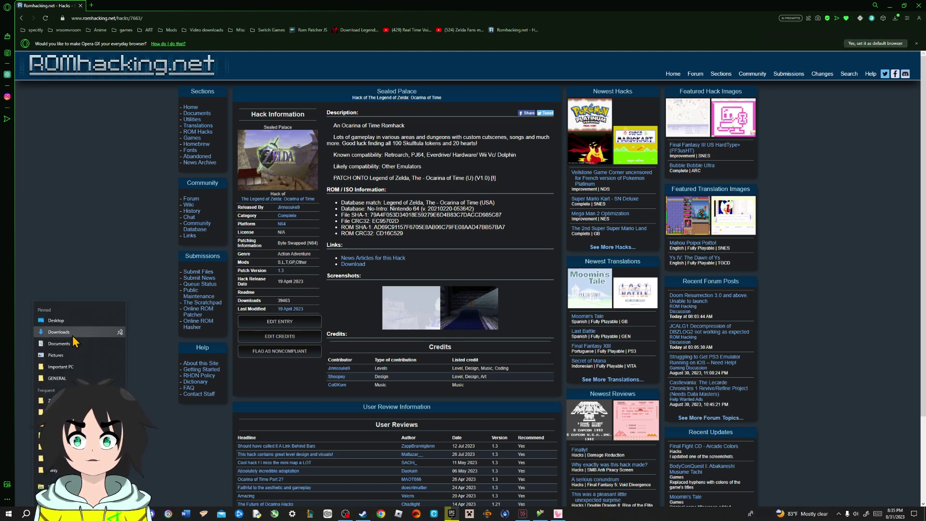
left_click(72, 334)
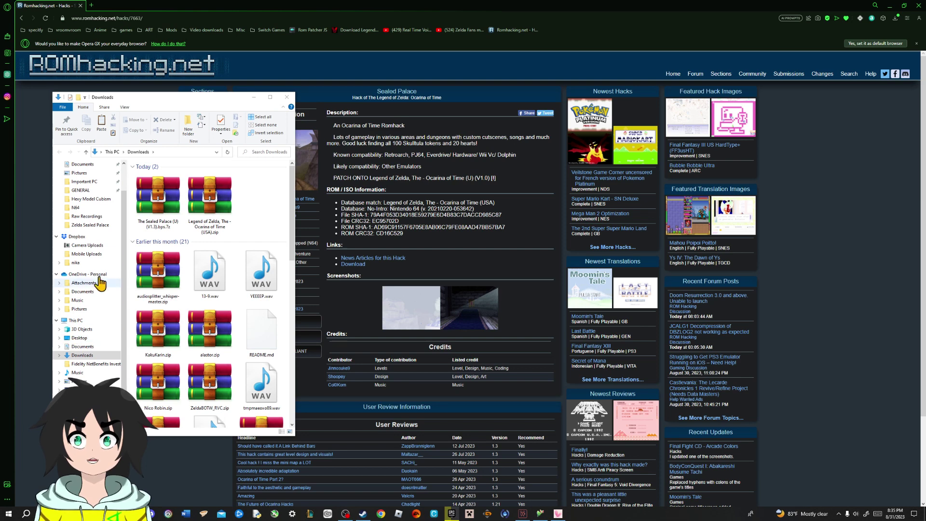
double_click(150, 217)
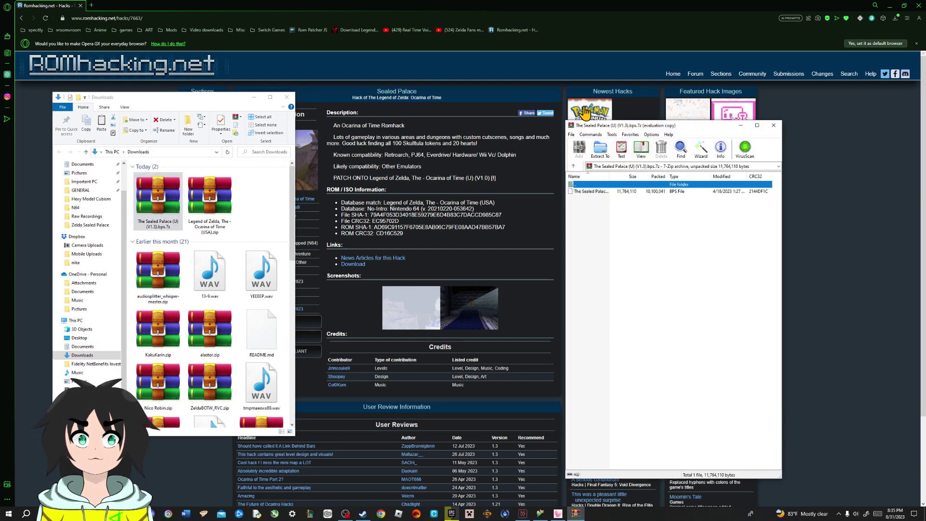
left_click(889, 5)
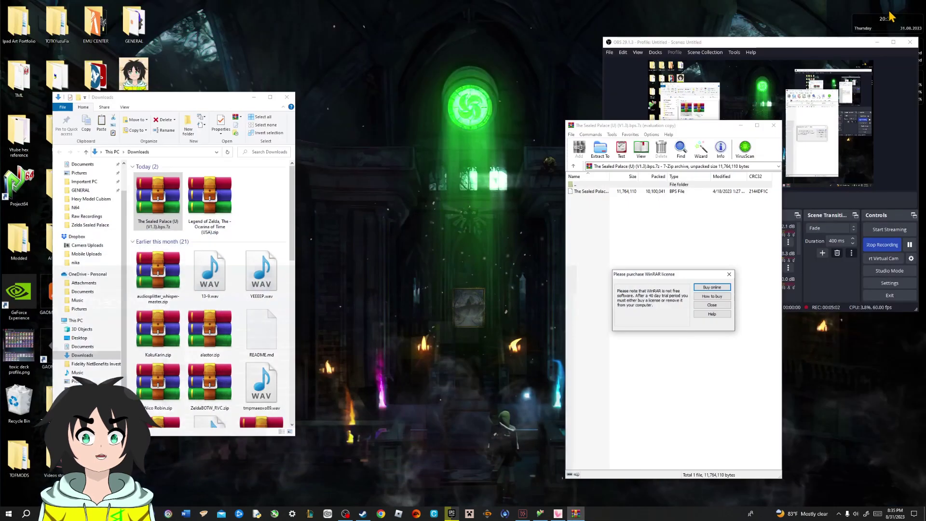
left_click(287, 97)
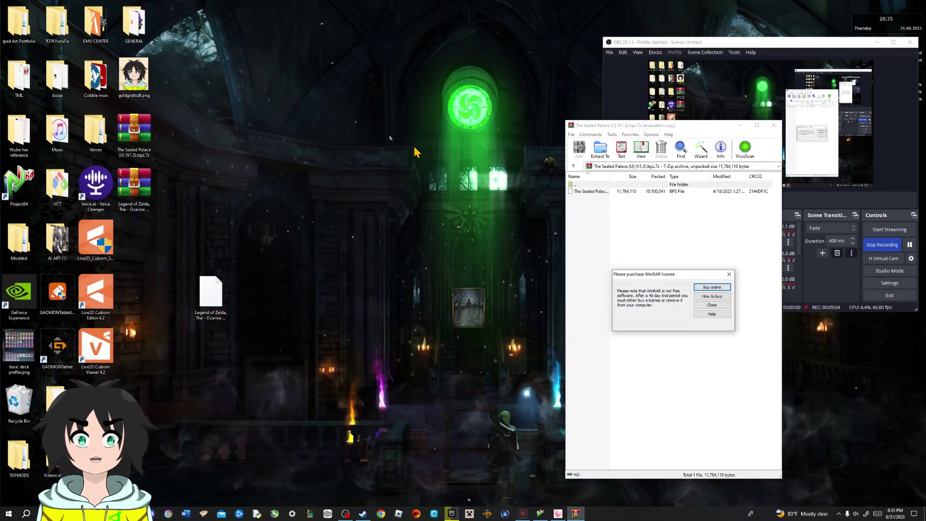
left_click(729, 274)
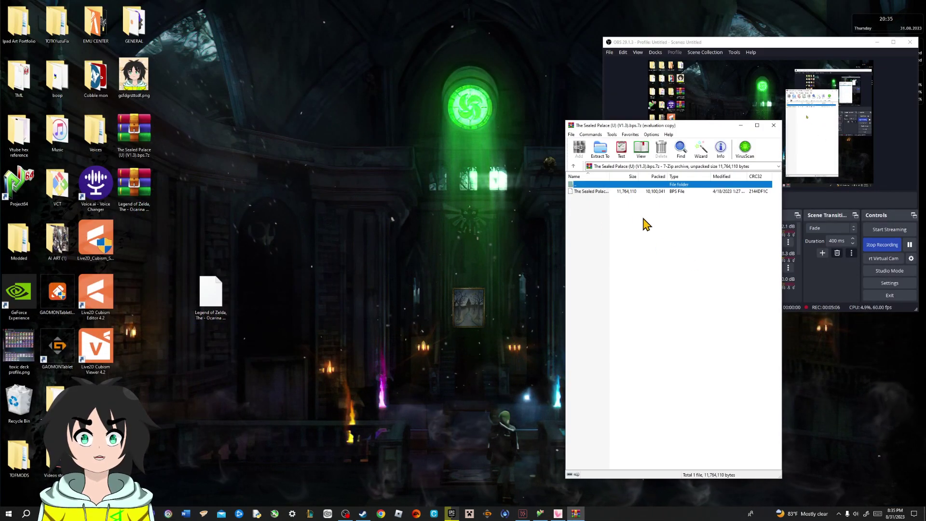
left_click_drag(648, 191, 273, 308)
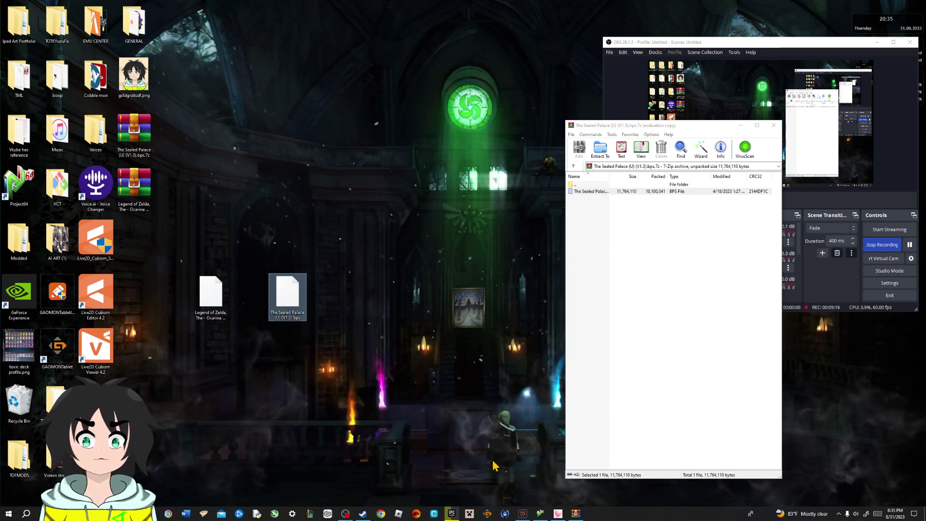
left_click(541, 513)
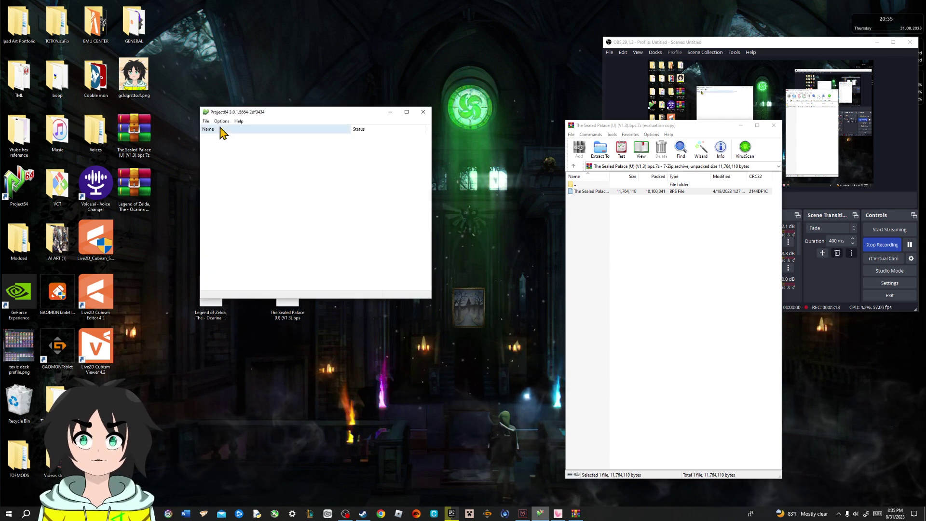
left_click(206, 121)
left_click(220, 129)
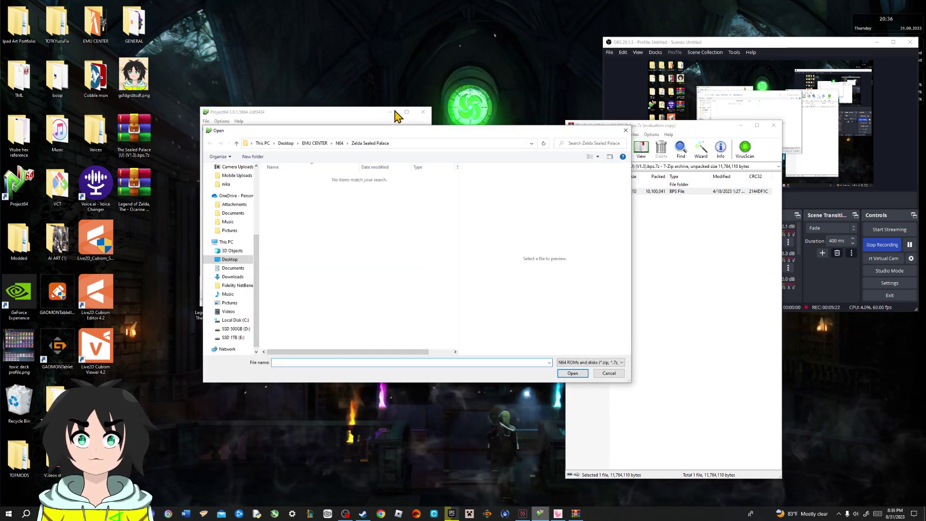
left_click(311, 123)
left_click_drag(311, 130, 425, 180)
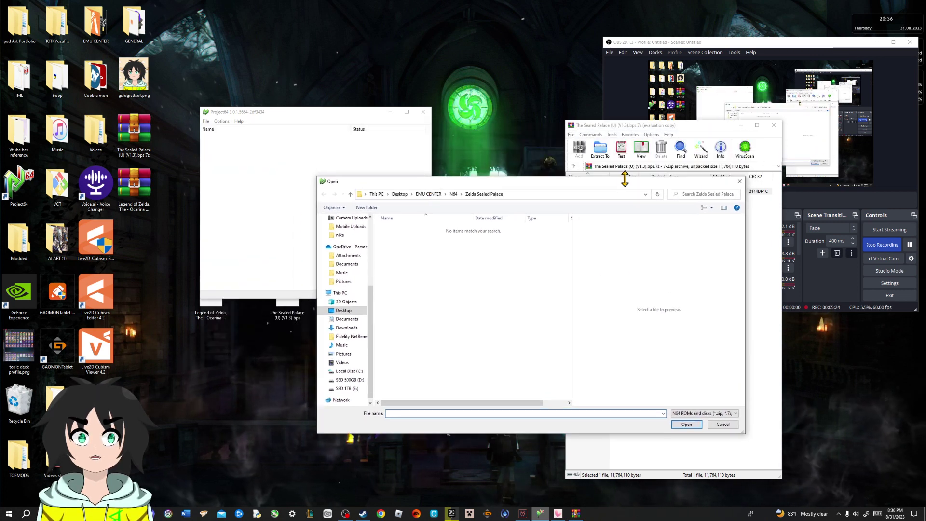
left_click(740, 182)
- Use Project64's Open ROM dialog to move the Ocarina of Time Z64 ROM and the bps patch from the desktop into the Zelda Sealed Palace folder
left_click_drag(310, 113, 362, 60)
left_click(257, 67)
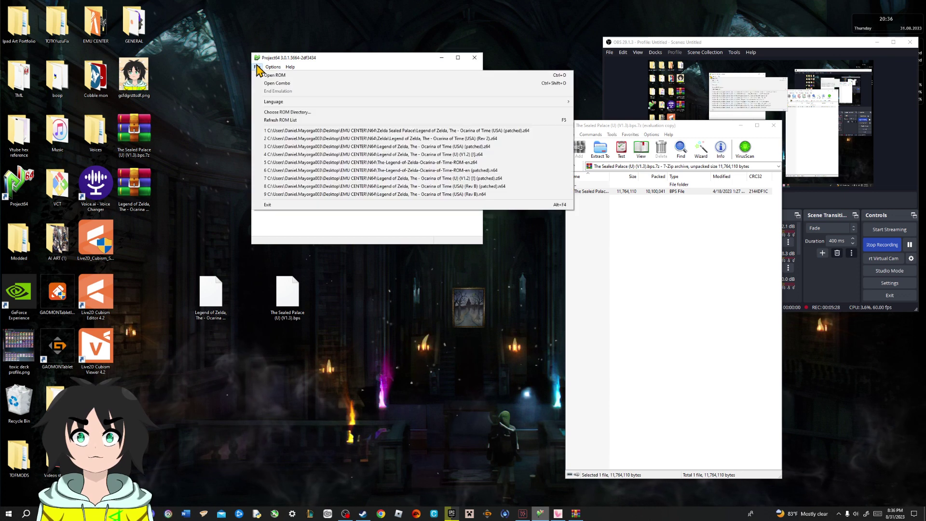
left_click(294, 76)
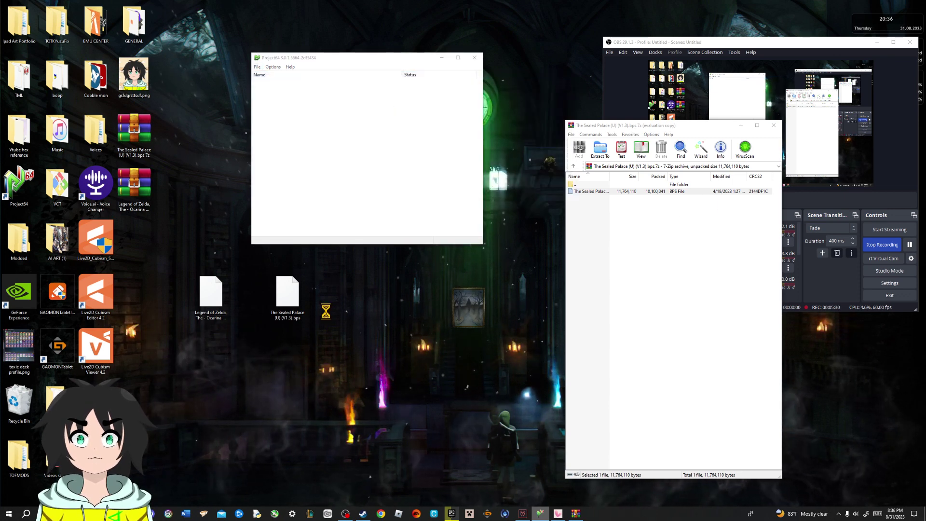
left_click_drag(408, 77, 532, 152)
left_click_drag(258, 363, 221, 258)
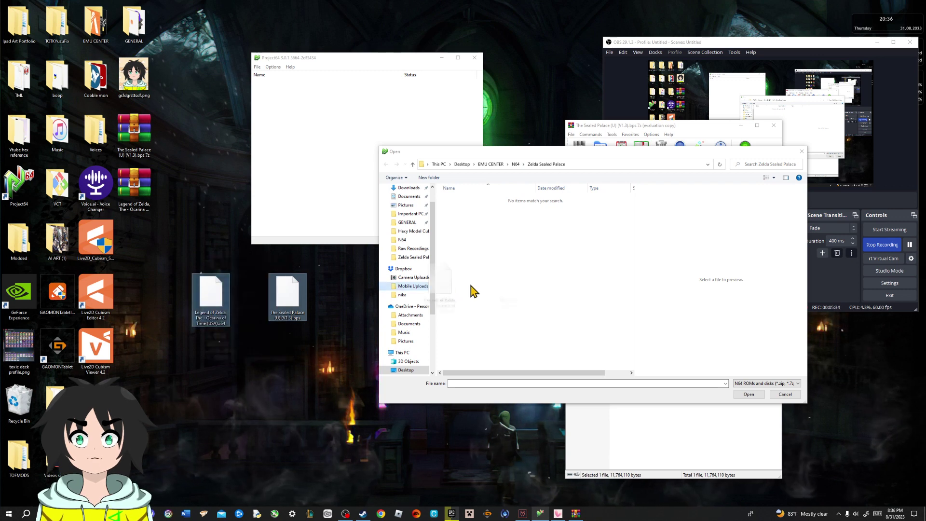
left_click_drag(686, 271, 684, 269)
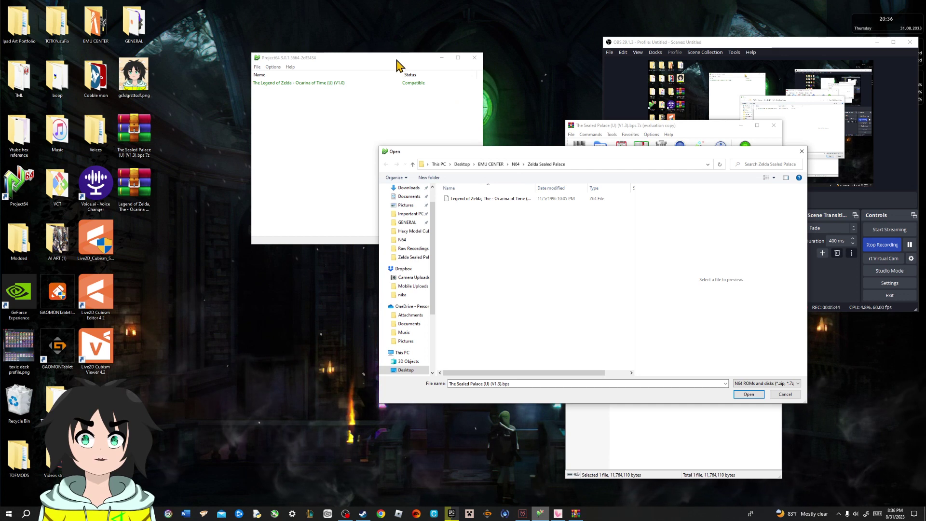
left_click(262, 342)
left_click(352, 91)
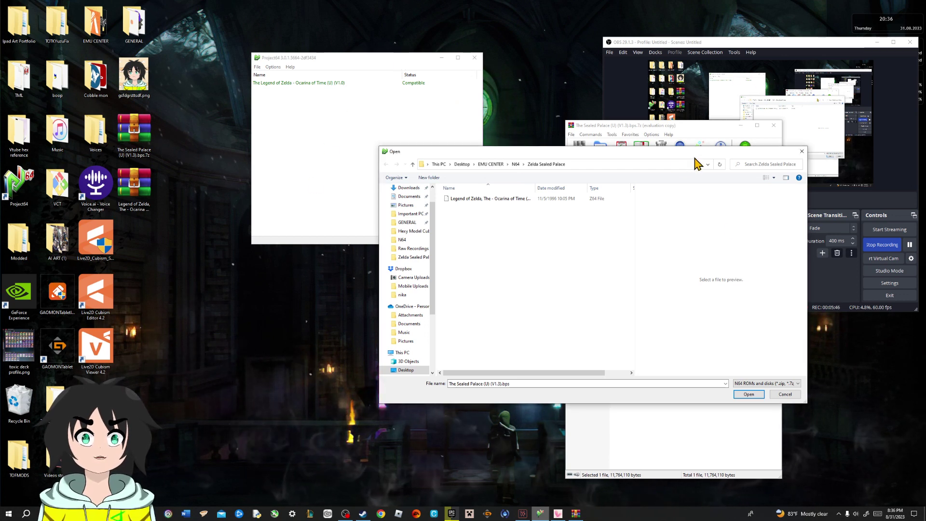
left_click_drag(714, 153, 781, 183)
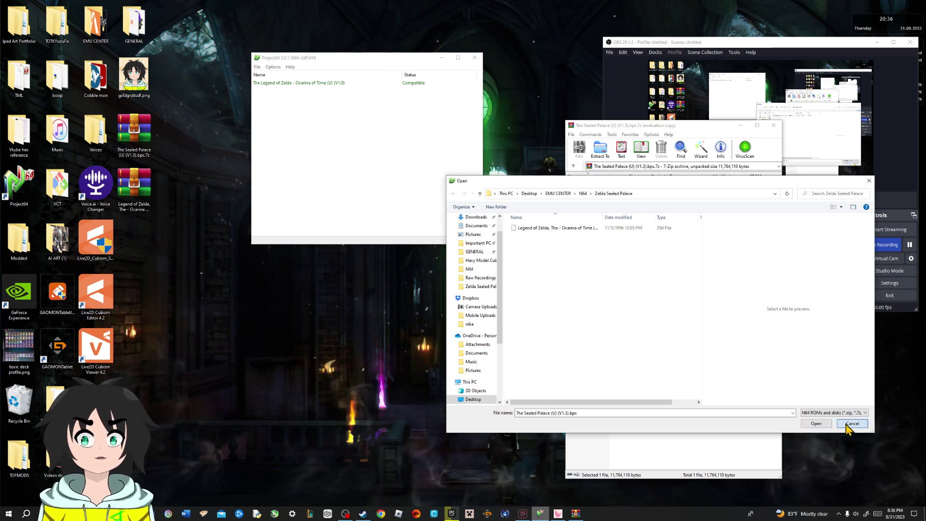
left_click(852, 424)
- Extract another copy of The Sealed Palace (U) (V1.3).bps from the open archive onto the desktop
left_click_drag(365, 58, 344, 75)
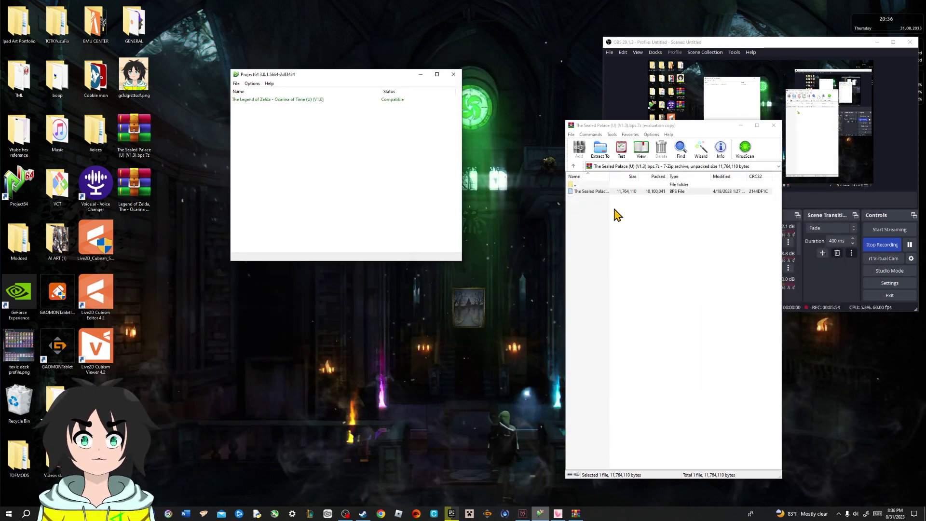
left_click_drag(623, 200, 446, 361)
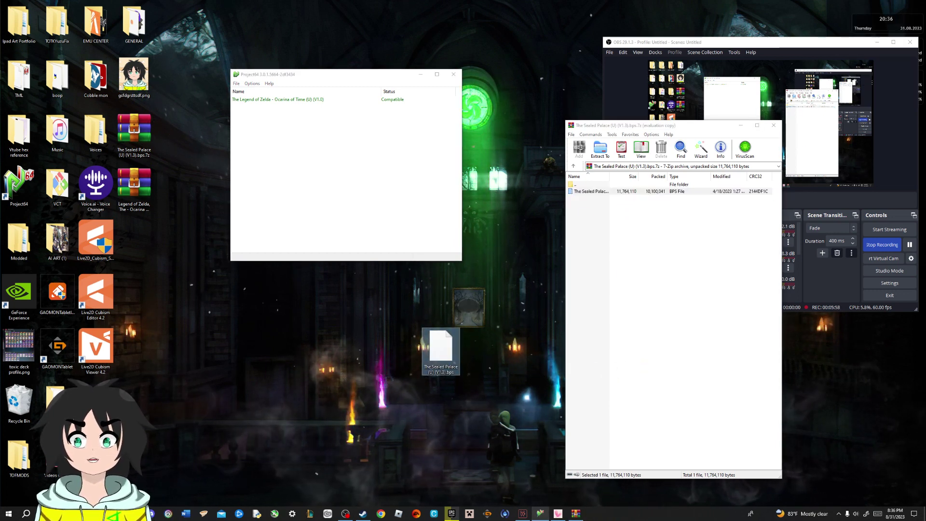
- Open the bookmarked Rom Patcher JS page in a narrowed browser window and load The Sealed Palace (U) (V1.3).bps from the desktop as patch file
key("alt+Tab")
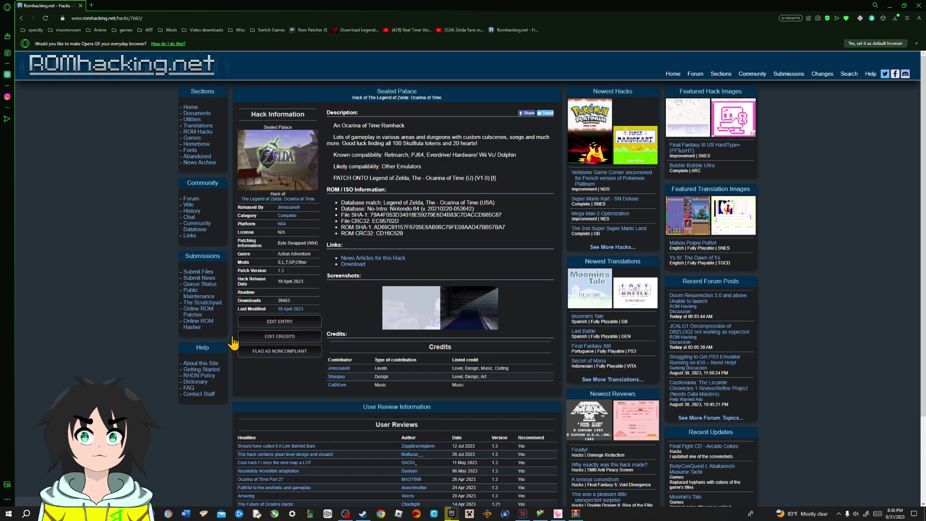
left_click(303, 34)
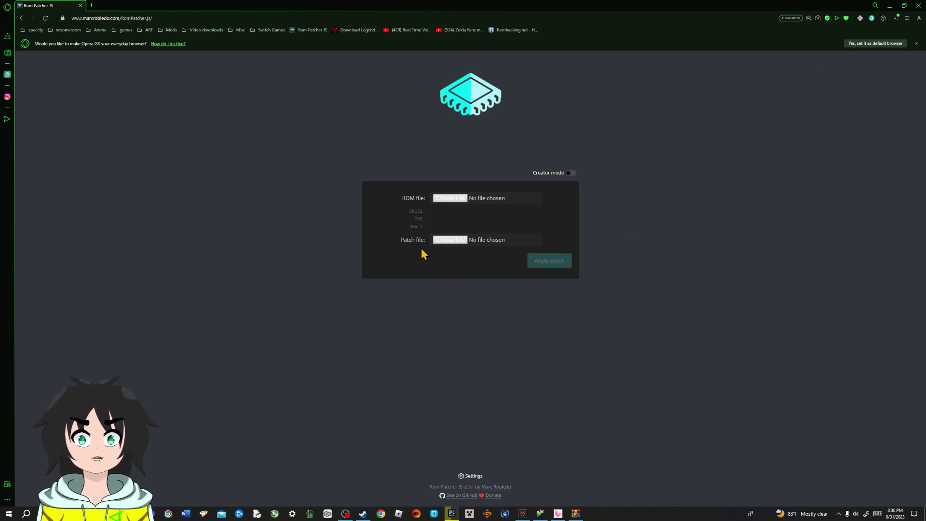
left_click(905, 5)
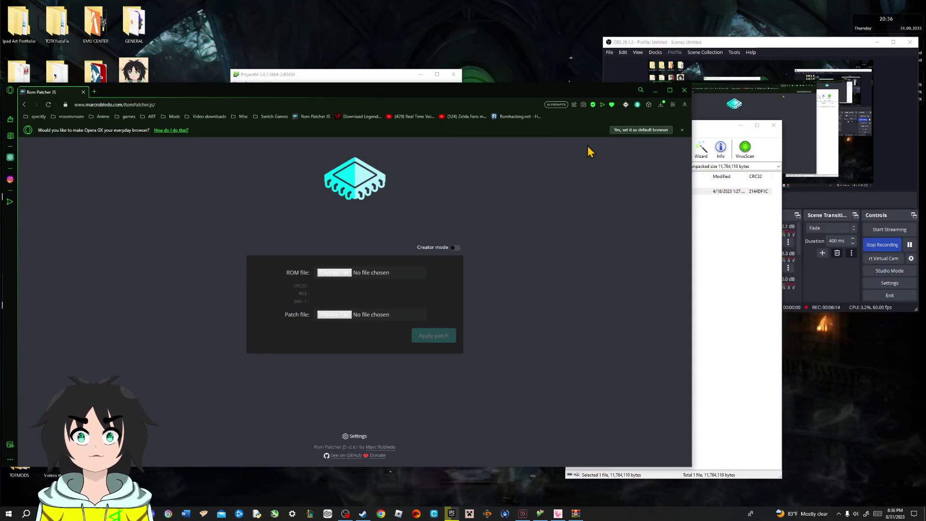
left_click_drag(693, 197, 352, 209)
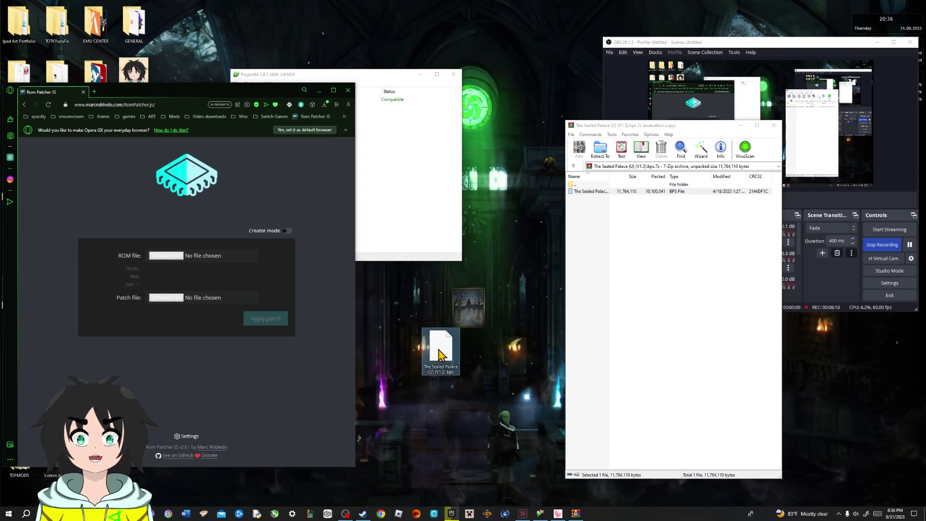
left_click_drag(441, 355, 176, 297)
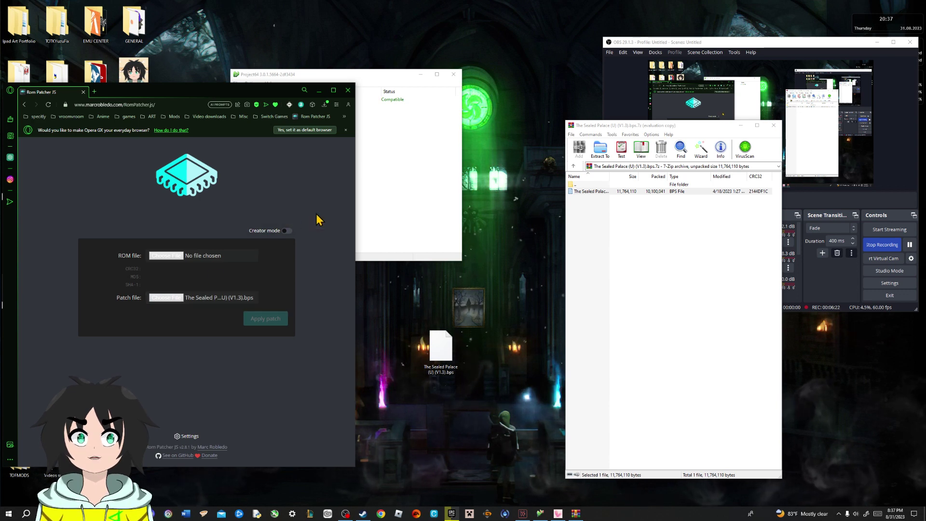
- Close the archive and load Legend of Zelda, The - Ocarina of Time (USA).z64 from Project64's Open ROM dialog as the patcher's ROM file
left_click(774, 126)
left_click(376, 85)
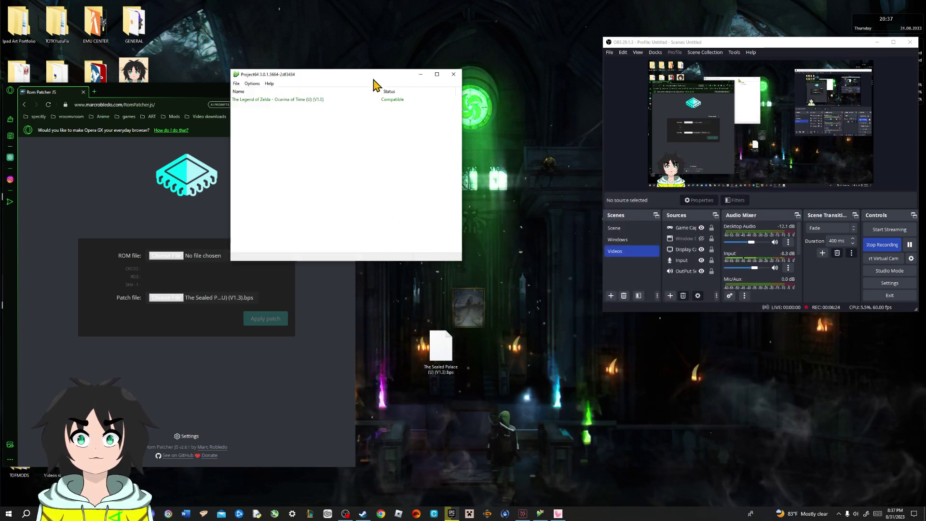
left_click_drag(375, 85, 606, 85)
left_click(466, 84)
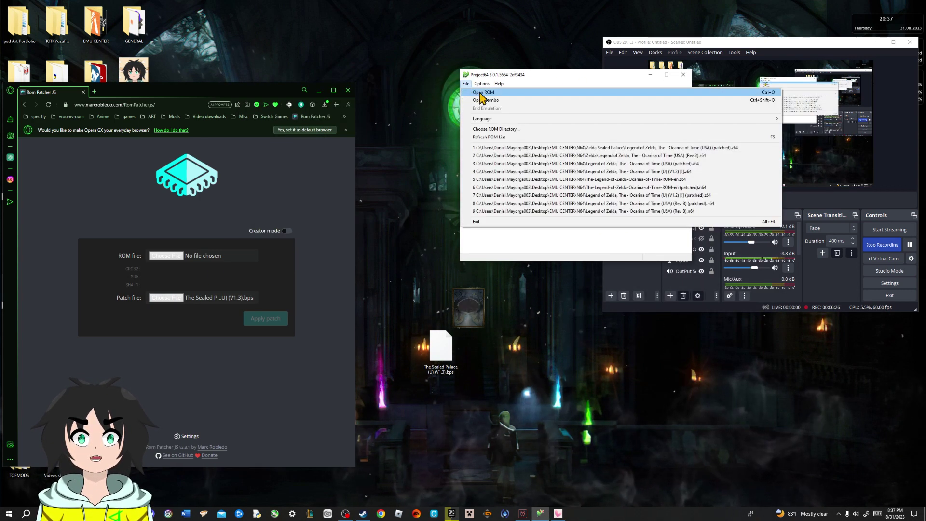
left_click(481, 93)
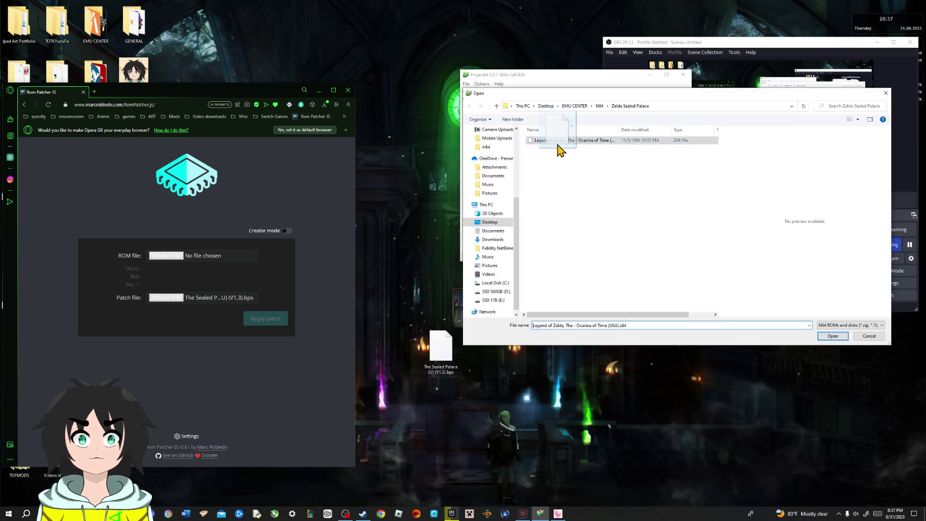
left_click_drag(559, 150, 241, 244)
left_click_drag(158, 258, 158, 257)
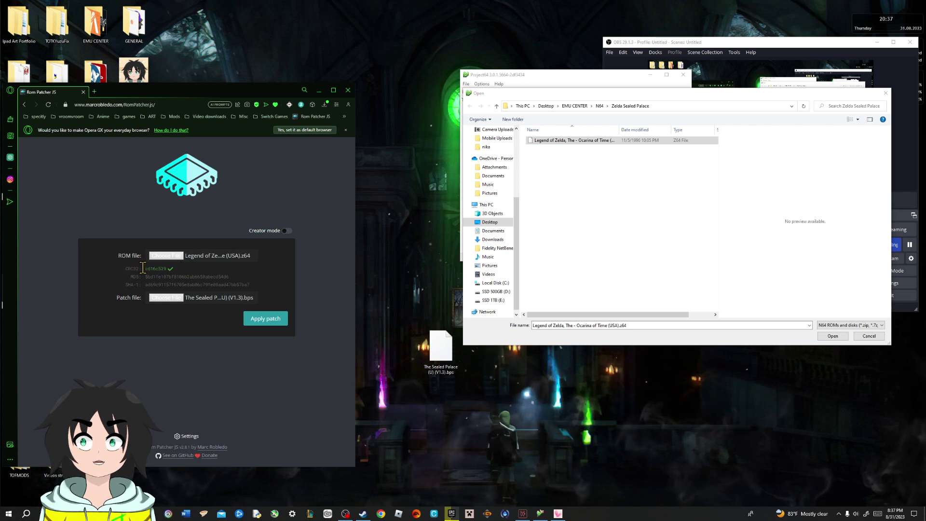
- Check the ROM's CRC32 in Rom Patcher JS and apply the Sealed Palace patch
right_click(181, 267)
left_click(150, 169)
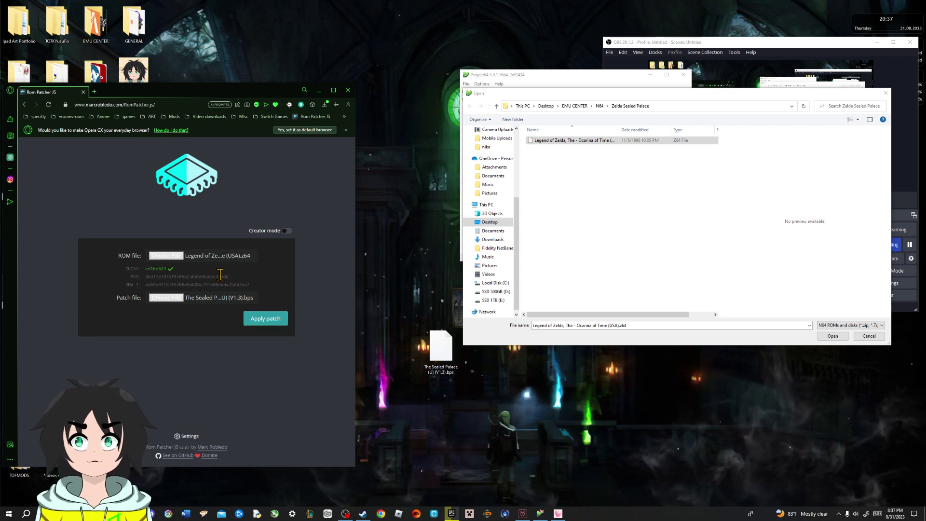
right_click(162, 266)
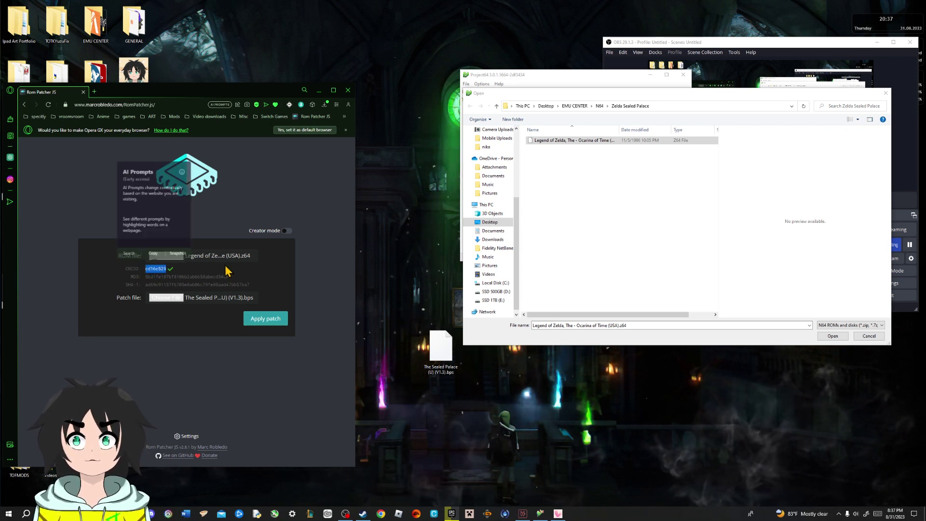
left_click(231, 272)
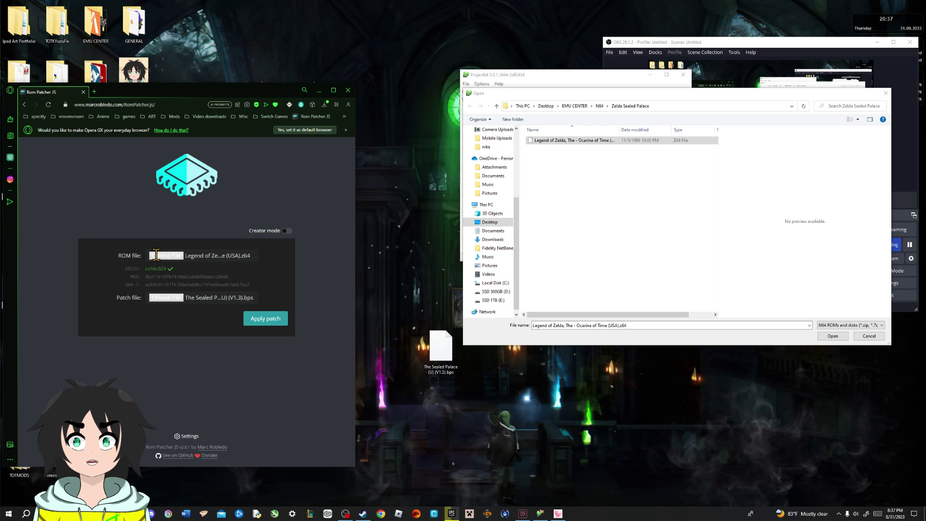
left_click(270, 320)
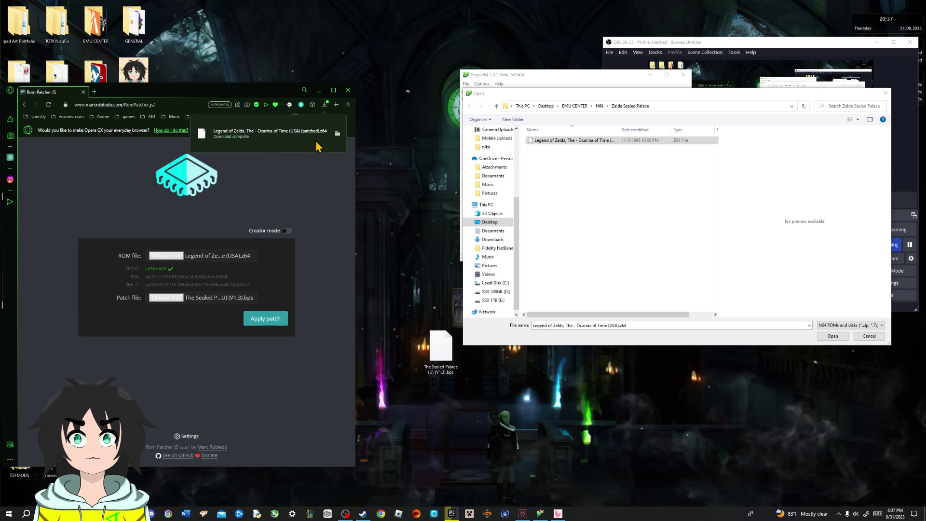
- Delete the unpatched ROM from the Zelda Sealed Palace folder and move Legend of Zelda, The - Ocarina of Time (USA) (patched).z64 there from Downloads
left_click(584, 154)
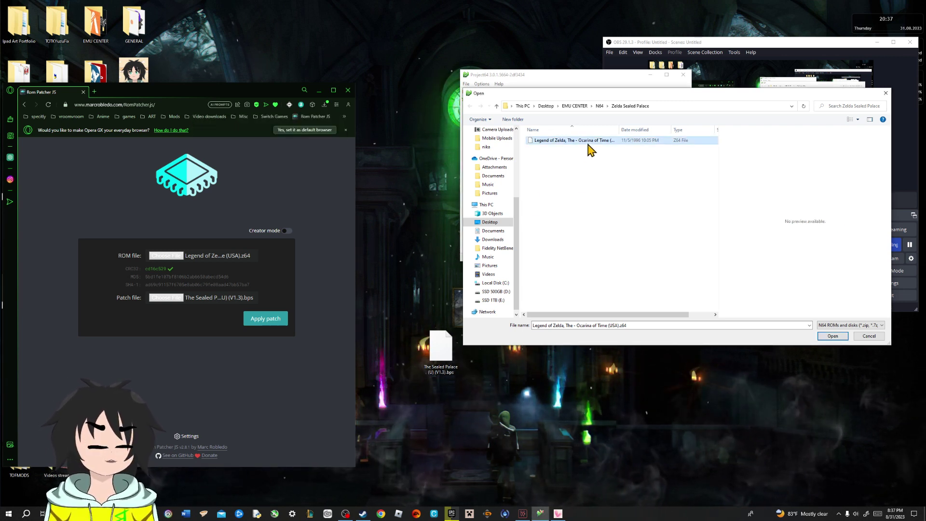
left_click(588, 144)
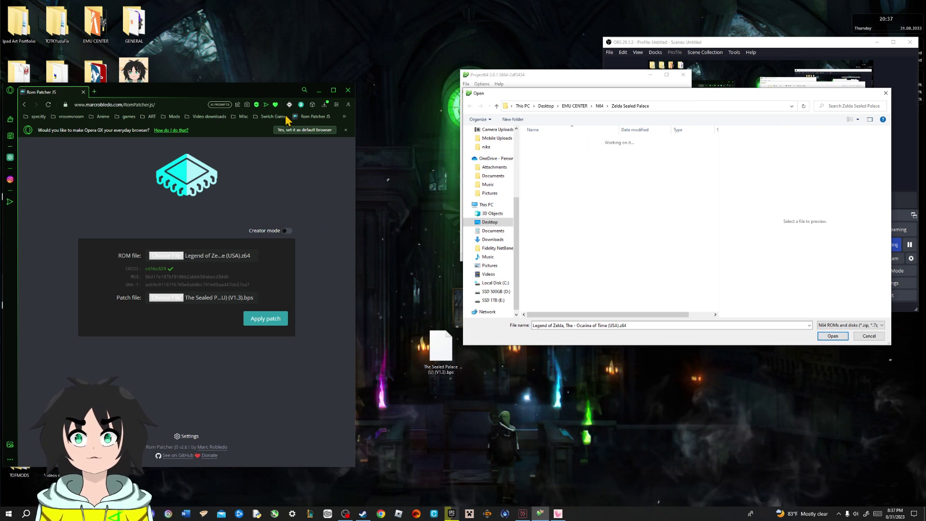
scroll(492, 172, "up", 5)
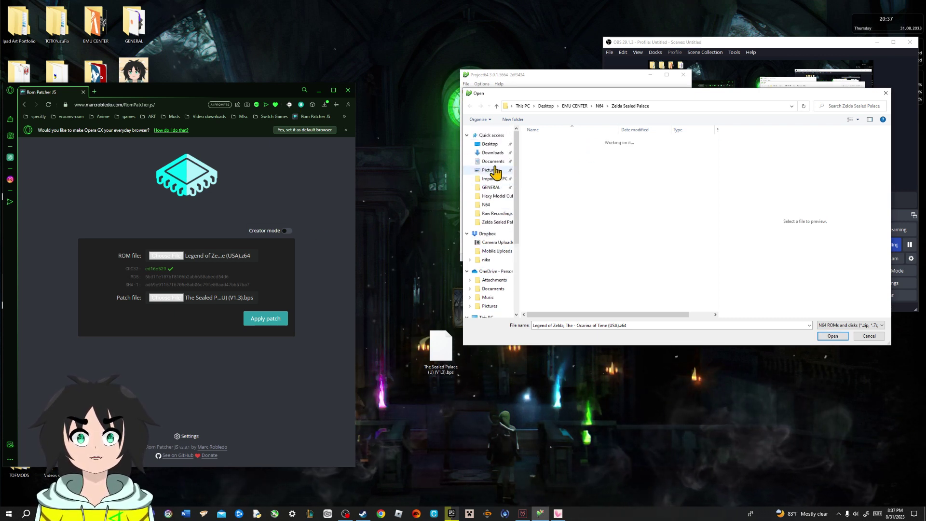
key("shift+F10")
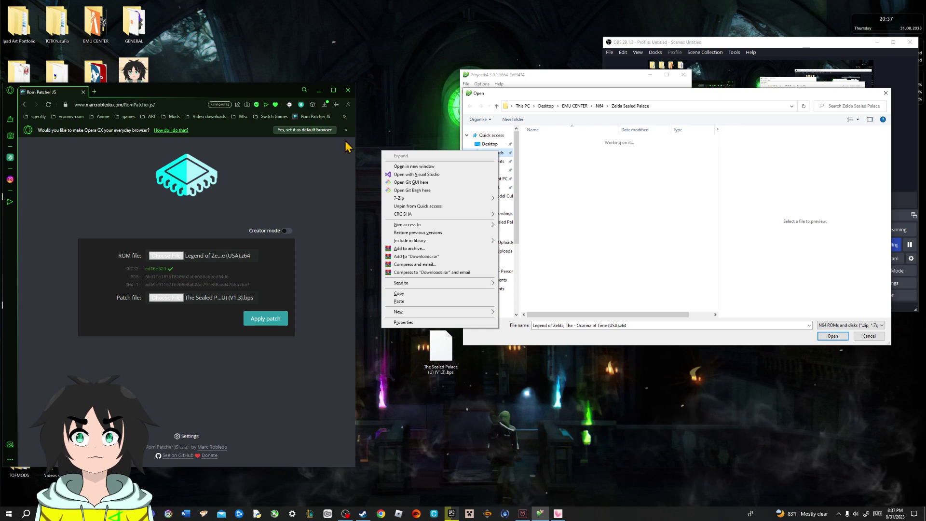
left_click(413, 166)
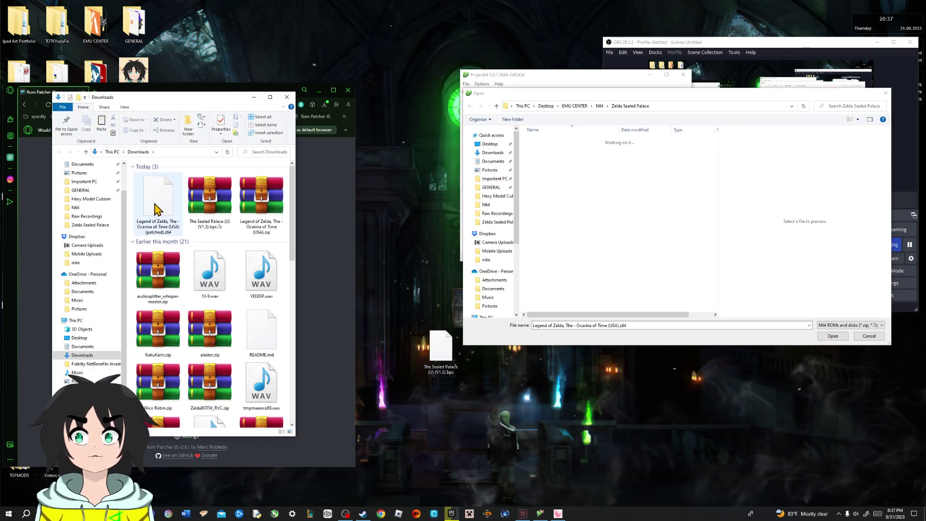
left_click_drag(154, 208, 616, 178)
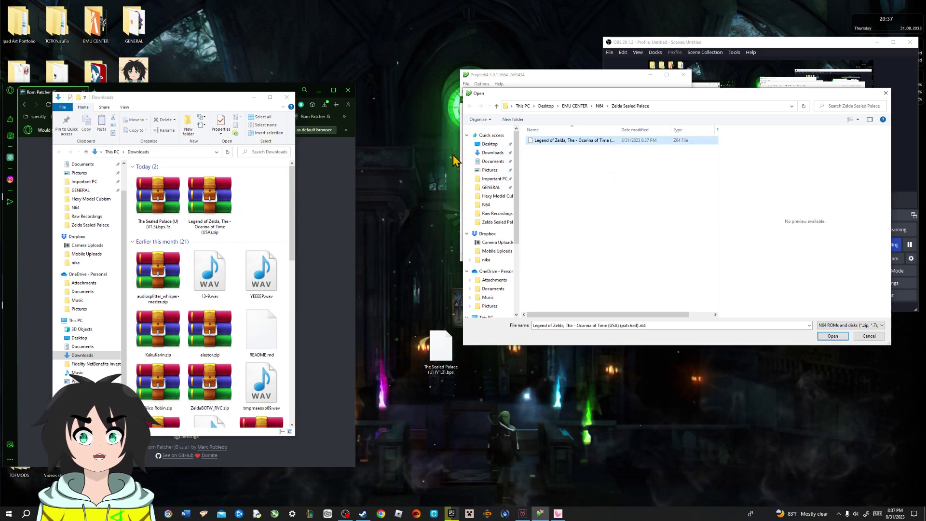
- Close the Downloads window and the Rom Patcher JS browser window, and cancel Project64's Open dialog without loading a ROM
left_click(287, 98)
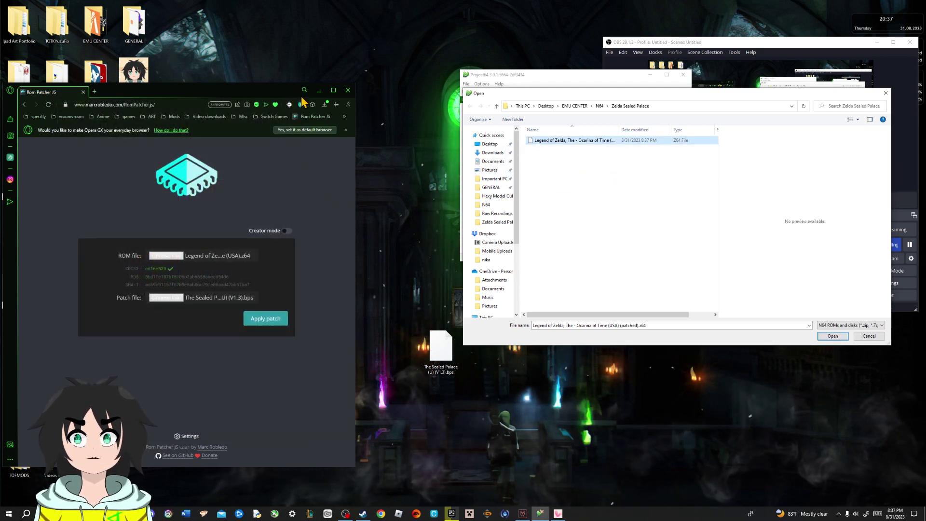
left_click(348, 91)
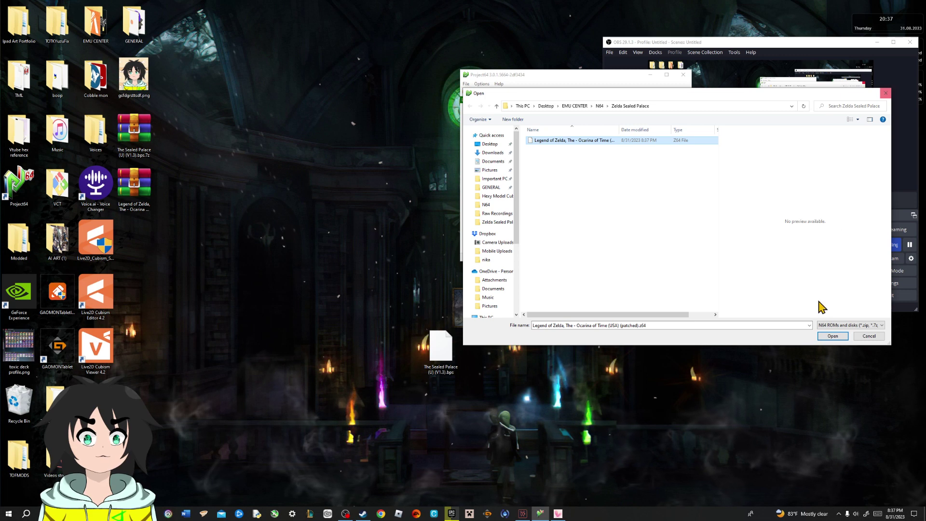
left_click(868, 336)
- Refresh Project64's ROM list and move its window clear of the OBS window, toward the middle of the desktop
right_click(530, 150)
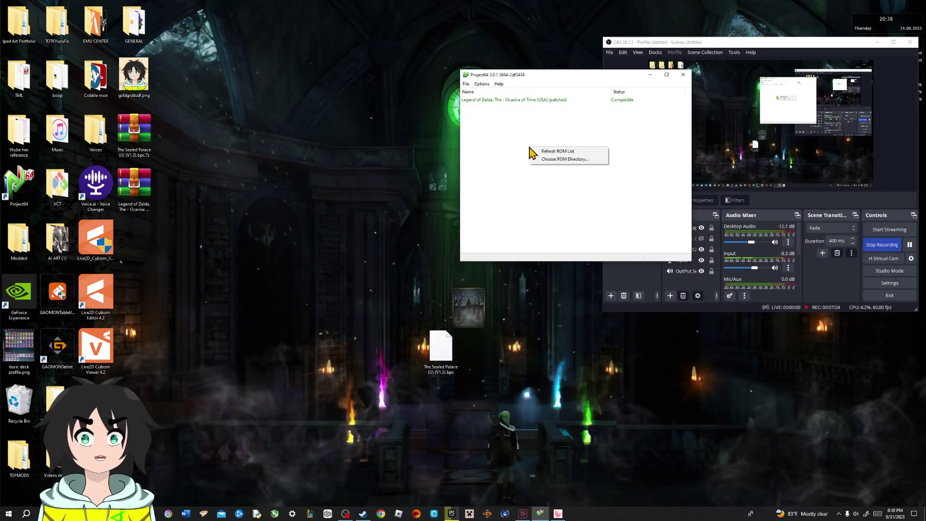
left_click(561, 152)
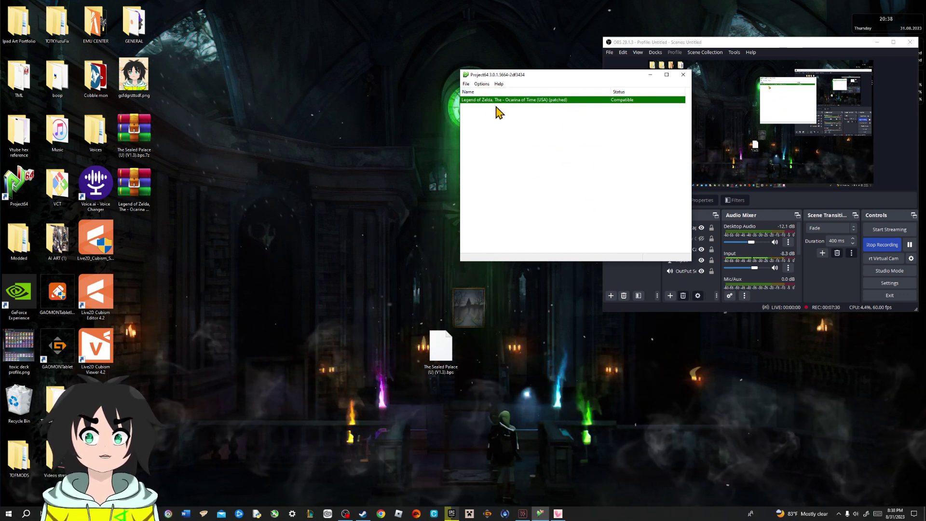
left_click_drag(550, 76, 334, 60)
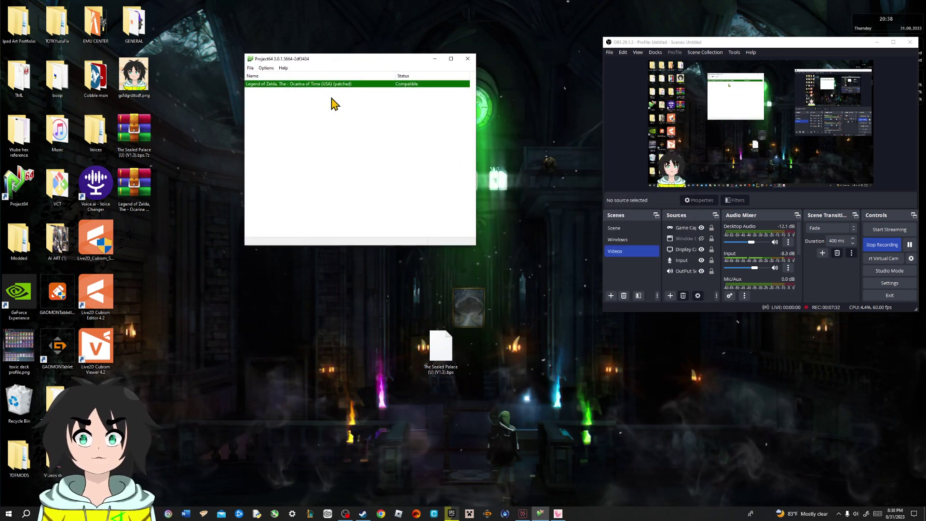